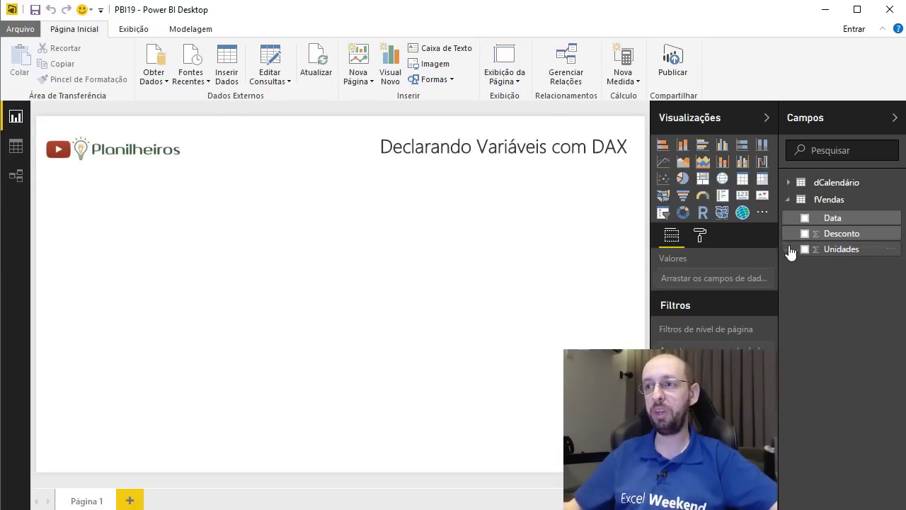
In the model diagram, place dCalendário beside fVendas, stretch it to show all fields, and select their relationship
left_click(20, 180)
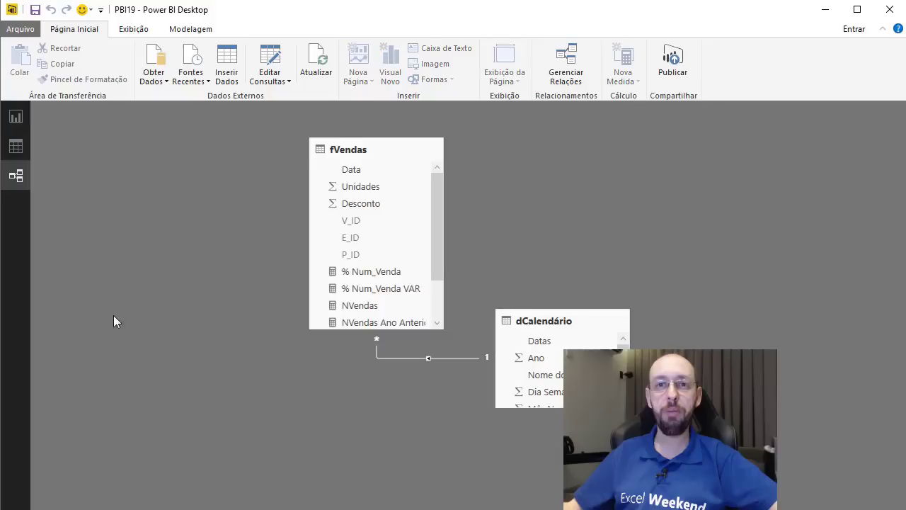
left_click(348, 151)
left_click_drag(538, 317, 454, 131)
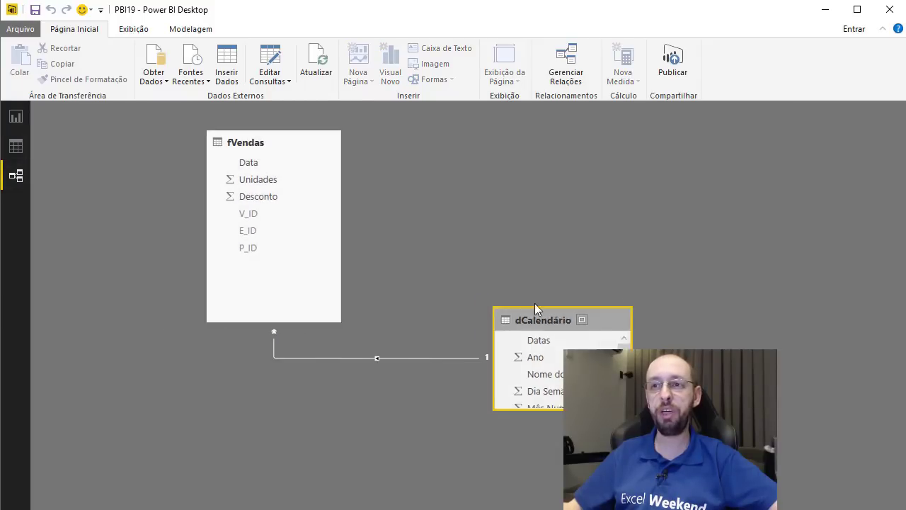
left_click_drag(487, 227, 487, 364)
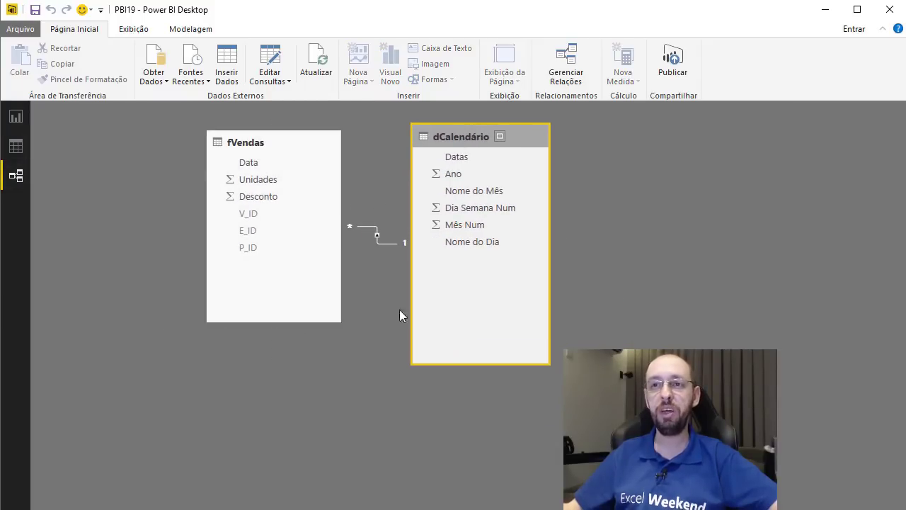
left_click(379, 239)
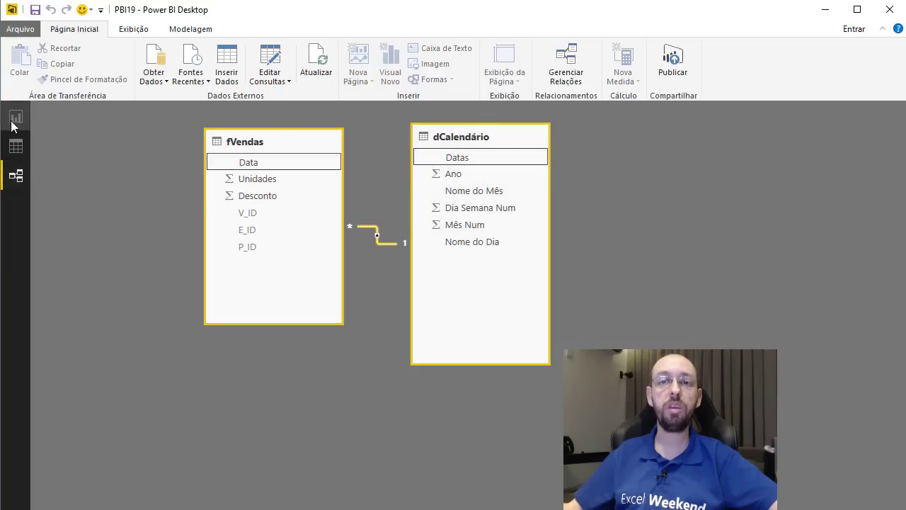
Browse the fVendas table rows in Data view, then return to the report page
left_click(15, 146)
left_click(829, 199)
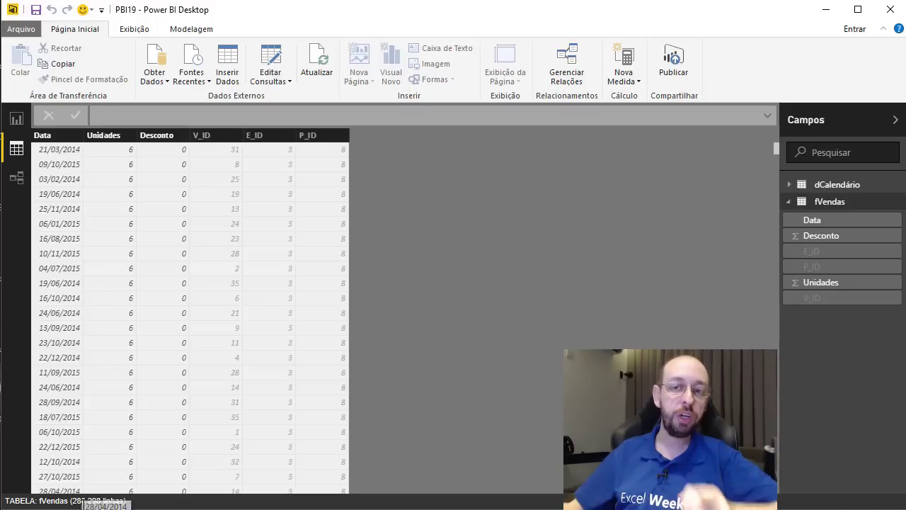
left_click(17, 118)
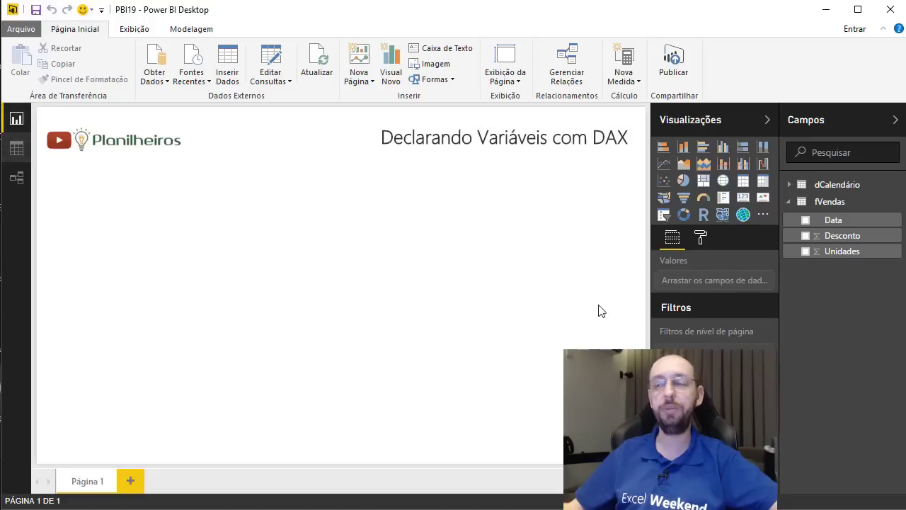
Create the fVendas measure Qtde Vendas = COUNTROWS(fVendas)
right_click(828, 202)
left_click(428, 232)
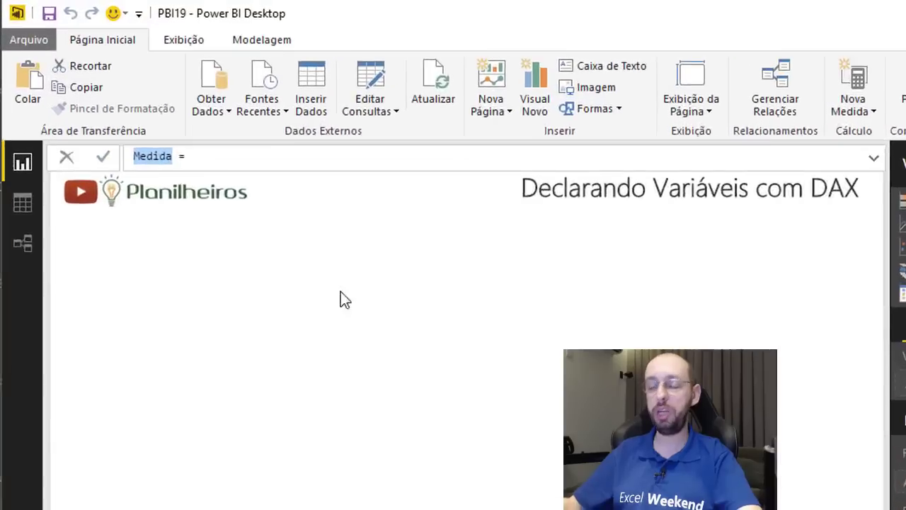
type("Qtde Vendas")
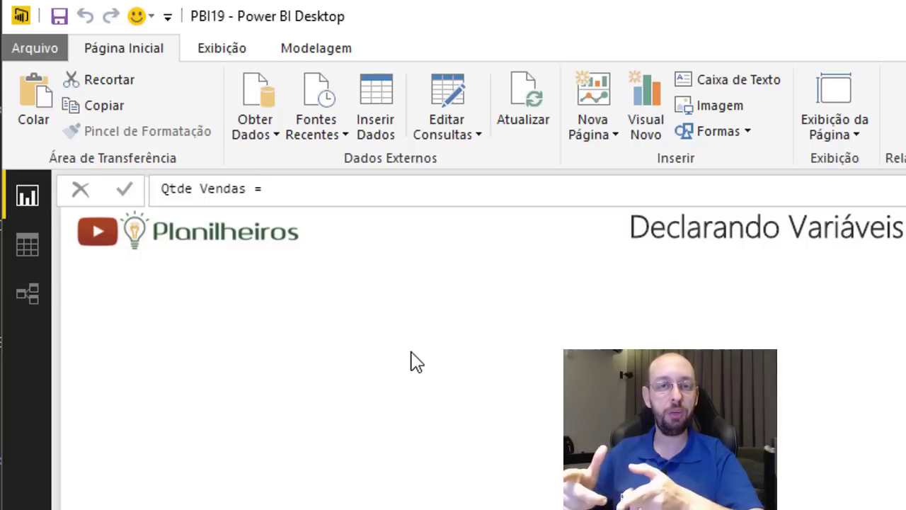
type("cou")
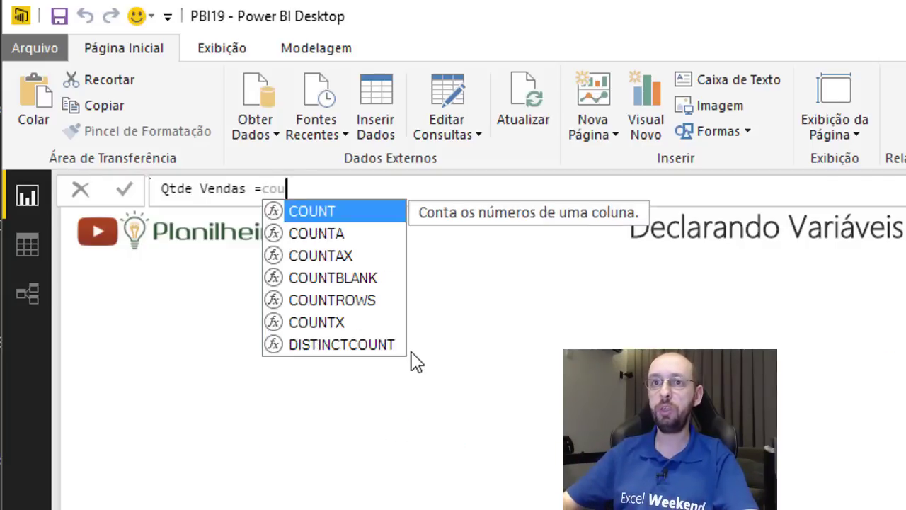
key("Down")
key("Down")
key("Down")
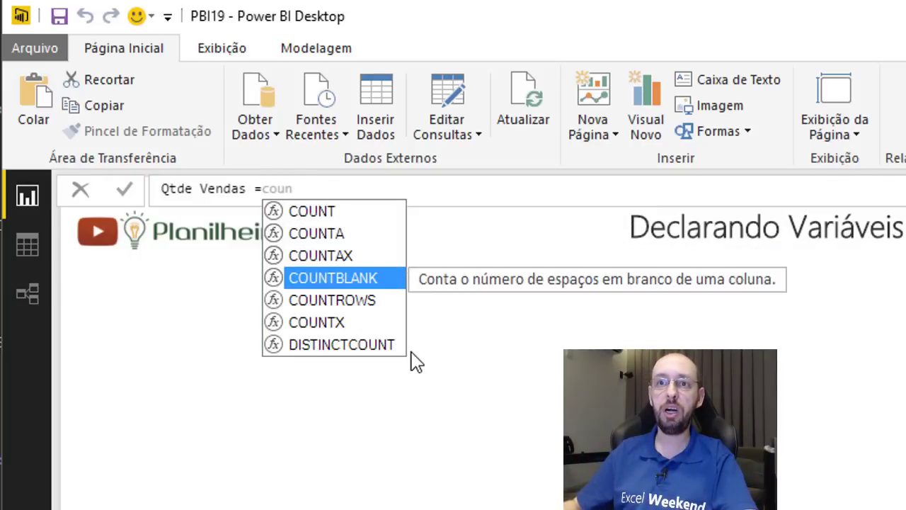
key("Down")
key("Tab")
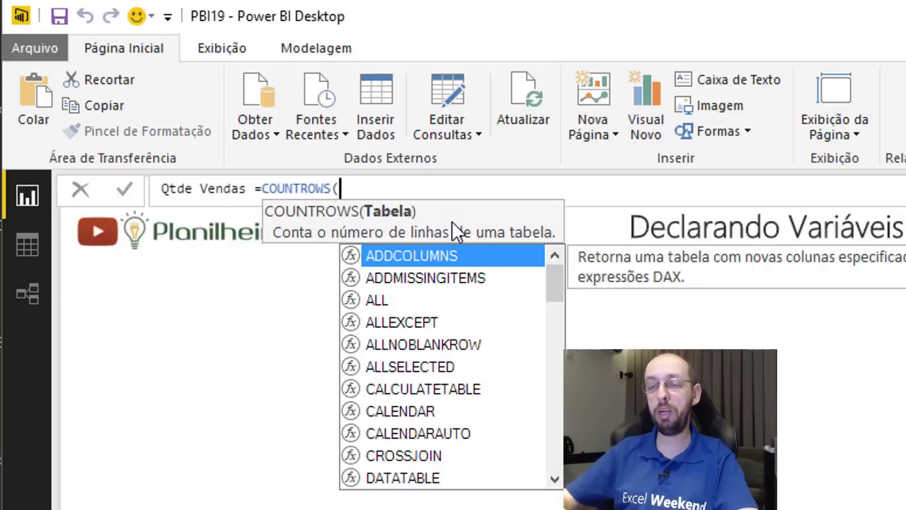
type("fvenda")
key("Tab")
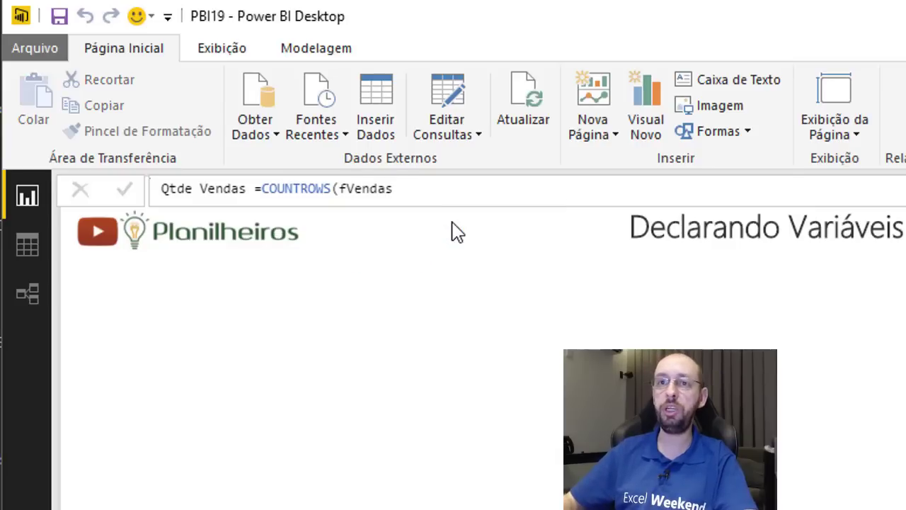
type(")")
key("Return")
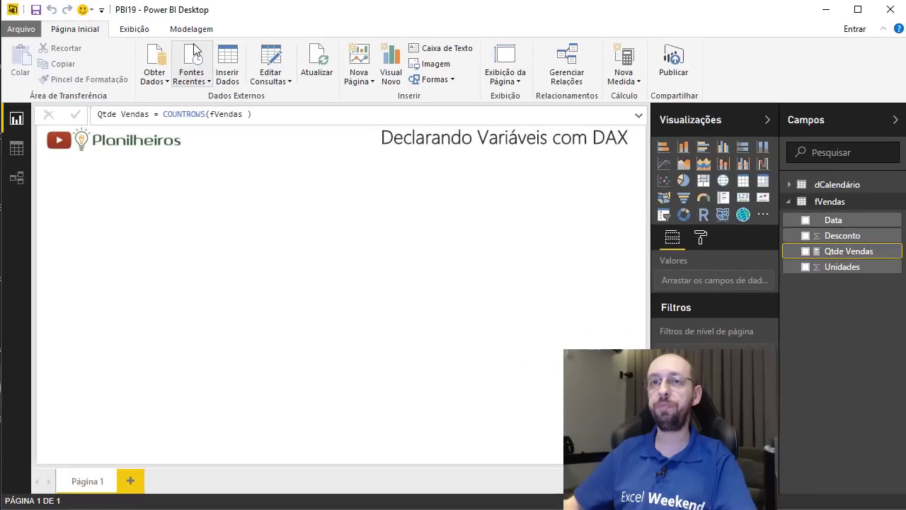
Add Qtde Vendas to the canvas as a table visual with text size 31, and widen it
left_click(188, 29)
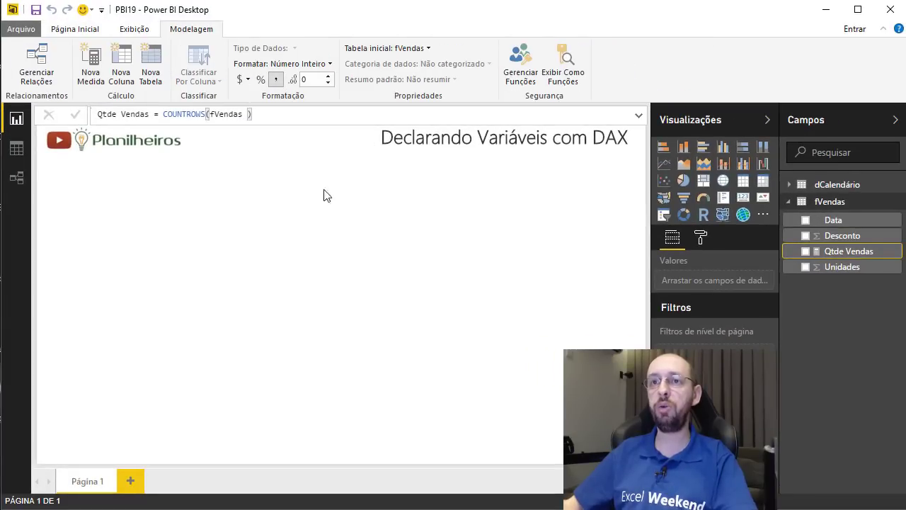
left_click_drag(849, 250, 366, 285)
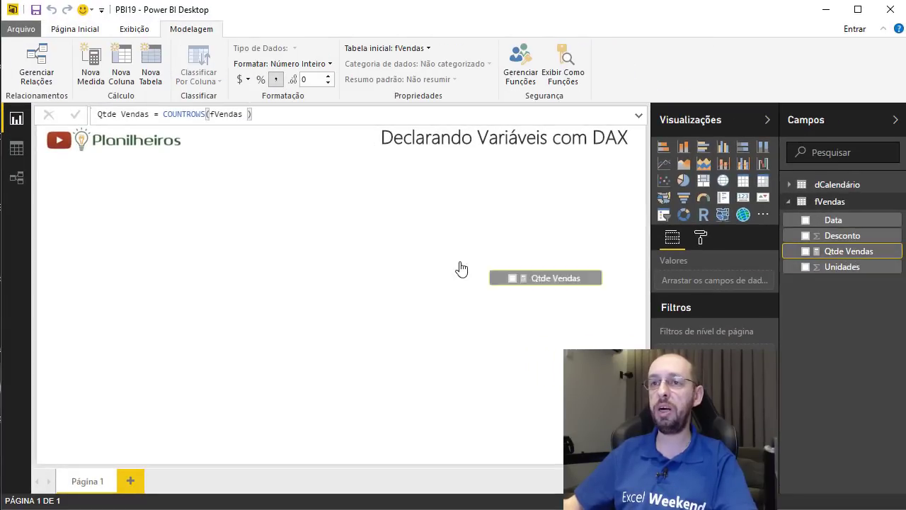
left_click(743, 181)
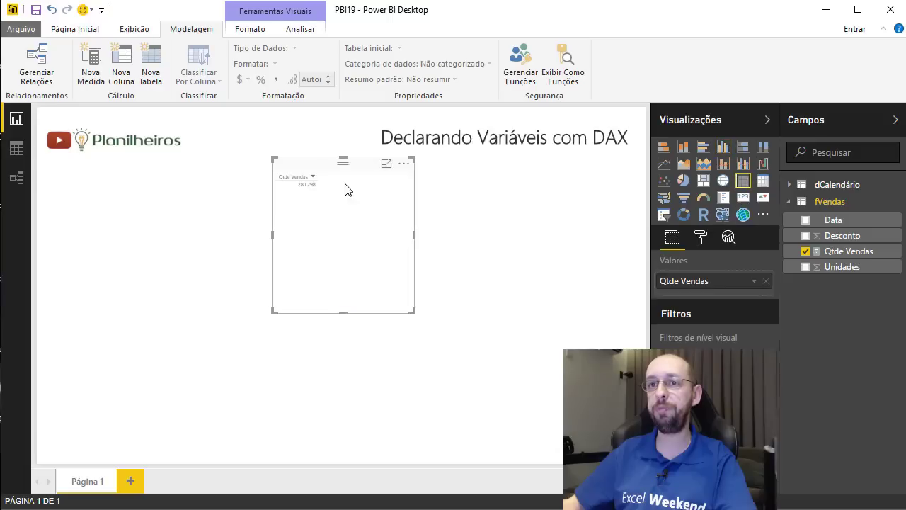
left_click(701, 240)
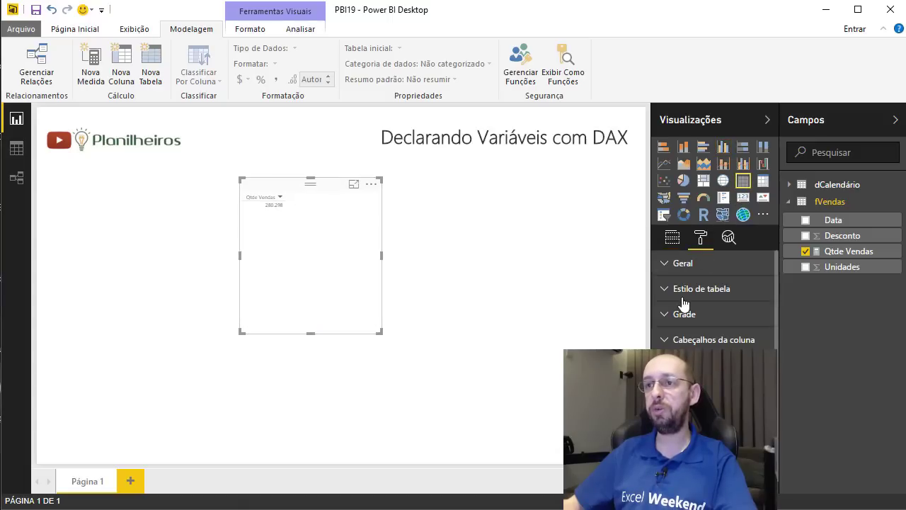
left_click(681, 264)
left_click_drag(737, 316, 755, 316)
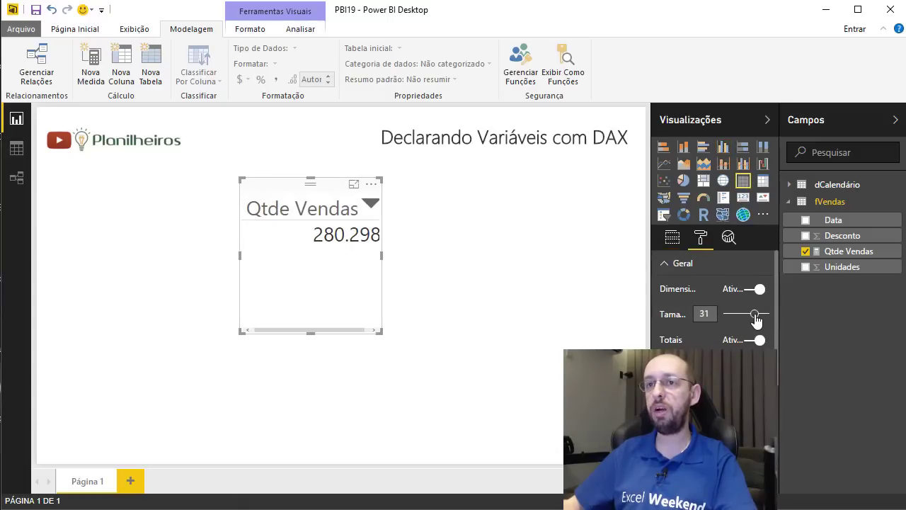
left_click_drag(381, 257, 643, 262)
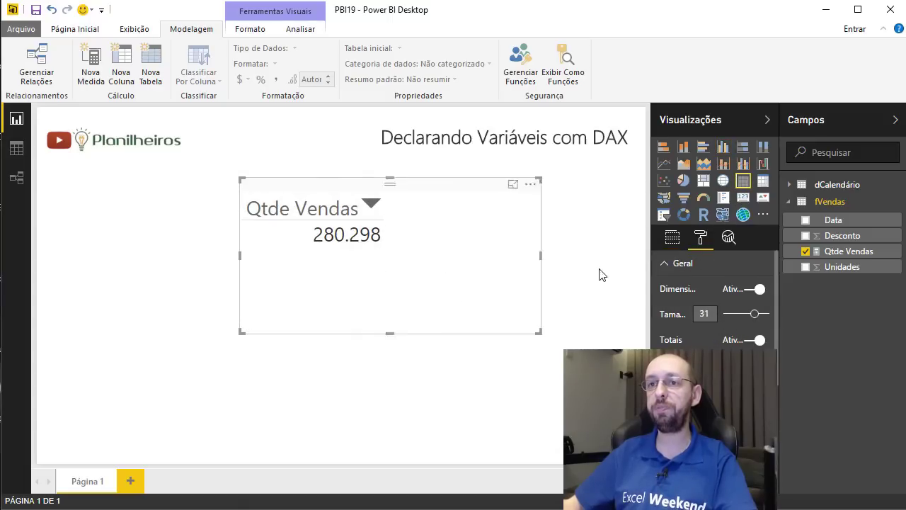
Add dCalendário's Ano to the table rows and resize the visual
left_click(789, 184)
left_click(672, 237)
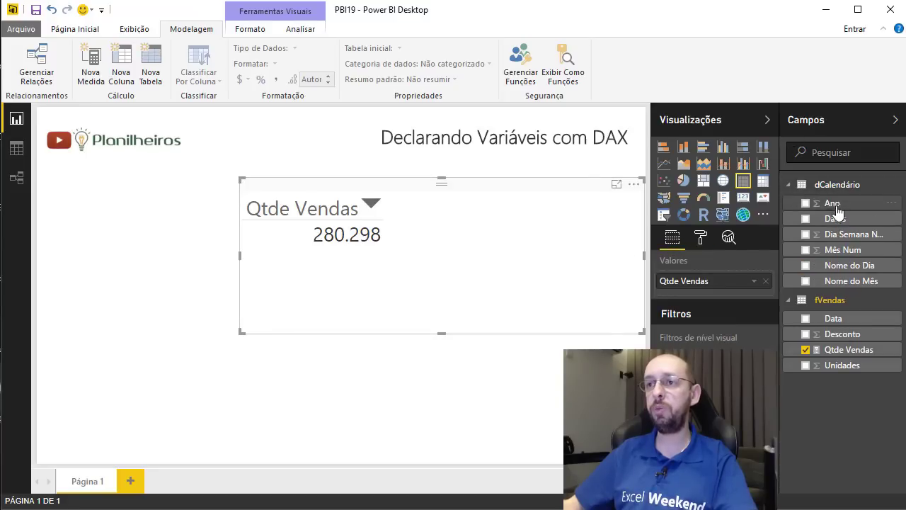
left_click_drag(833, 204, 691, 282)
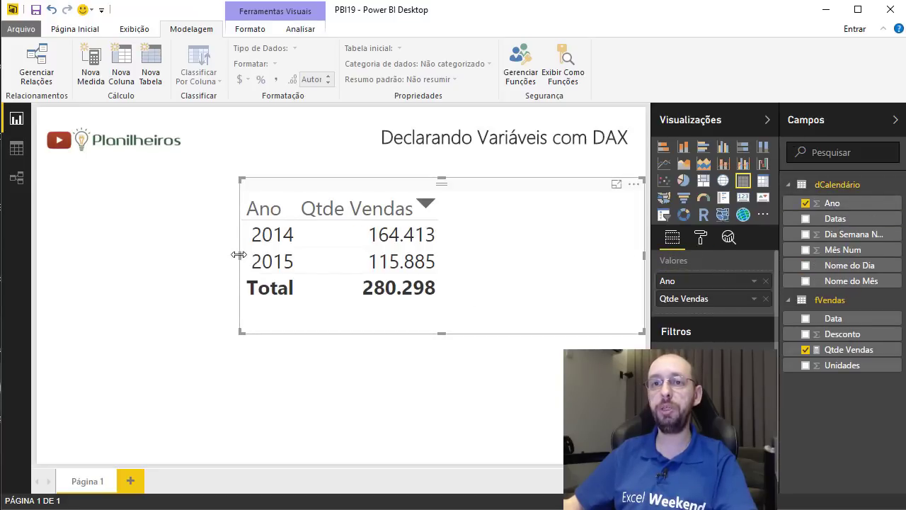
left_click_drag(239, 254, 63, 255)
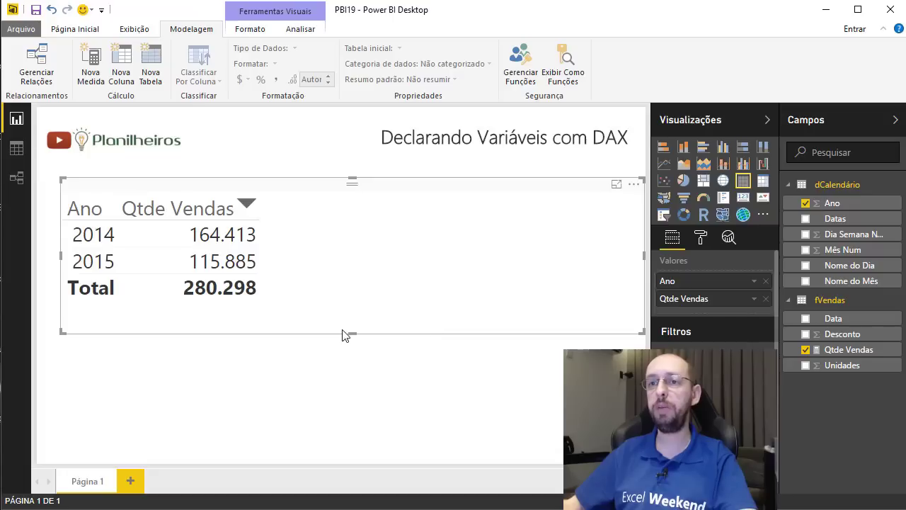
left_click_drag(354, 335, 348, 322)
left_click(348, 327)
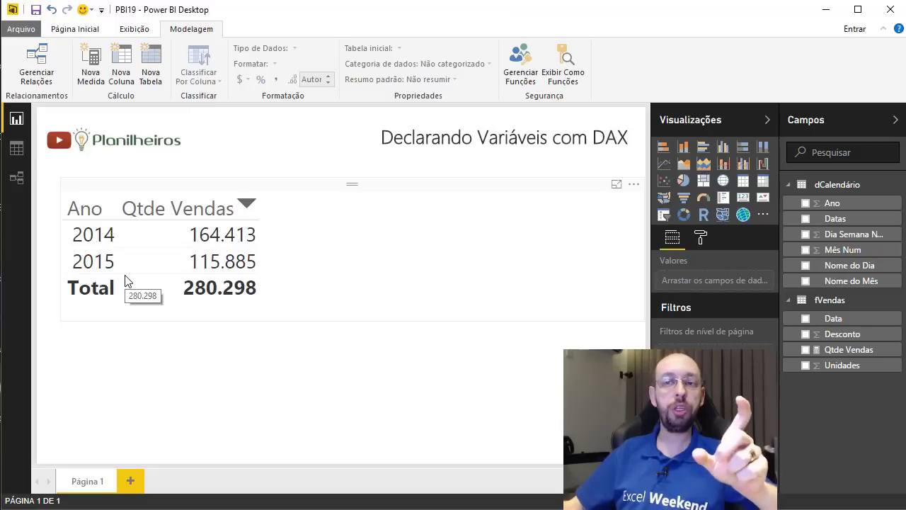
mouse_move(93, 262)
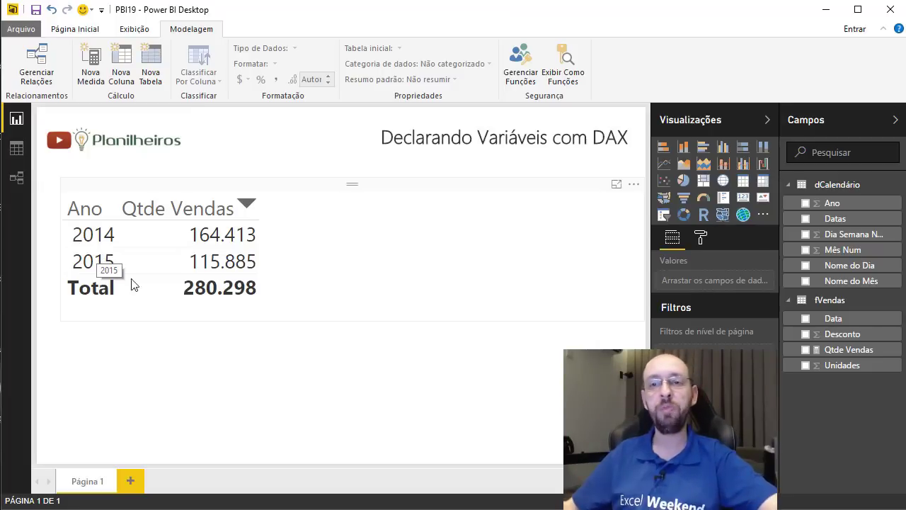
Create the fVendas measure Qtde Vendas FX = CALCULATE([Qtde Vendas];ALL('dCalendário'))
left_click(324, 217)
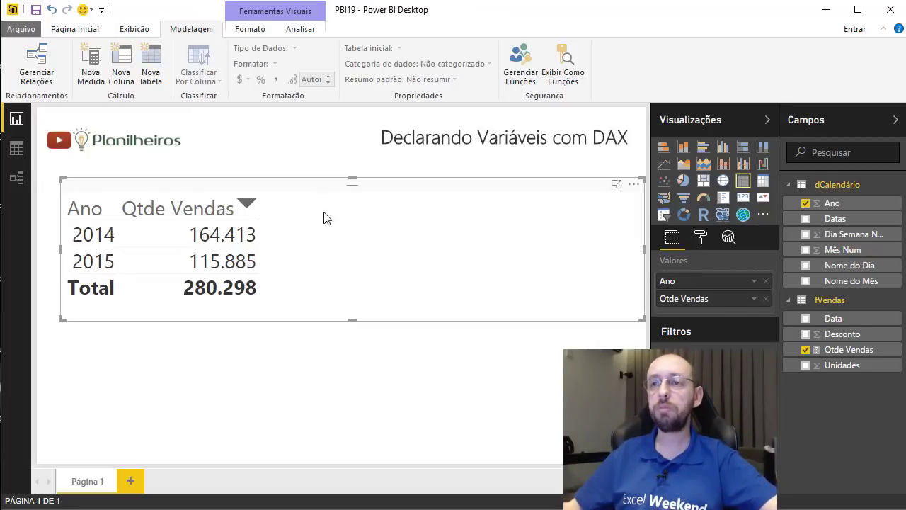
right_click(827, 302)
left_click(761, 115)
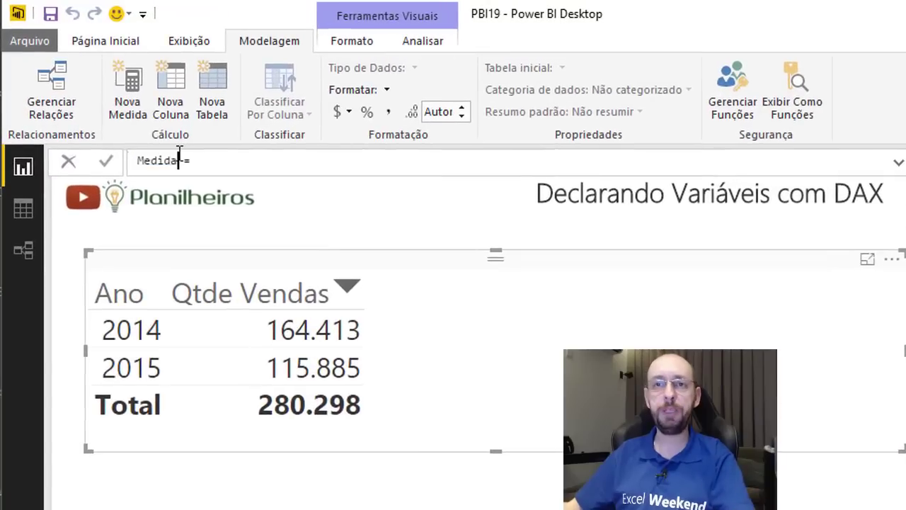
type("Qtde Vendas")
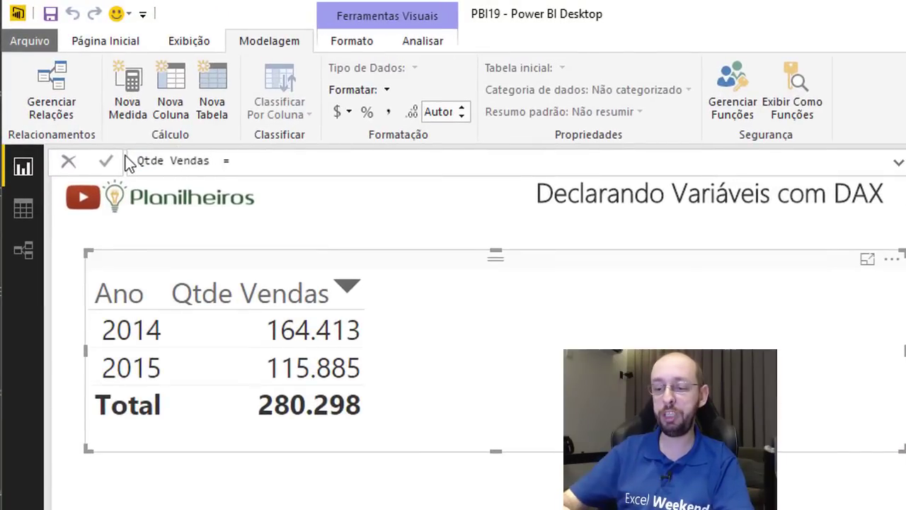
type("C")
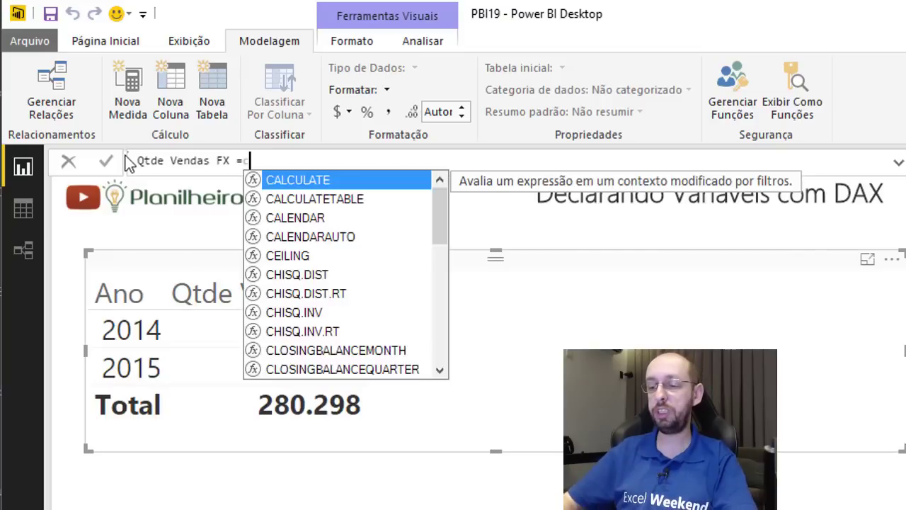
key("Tab")
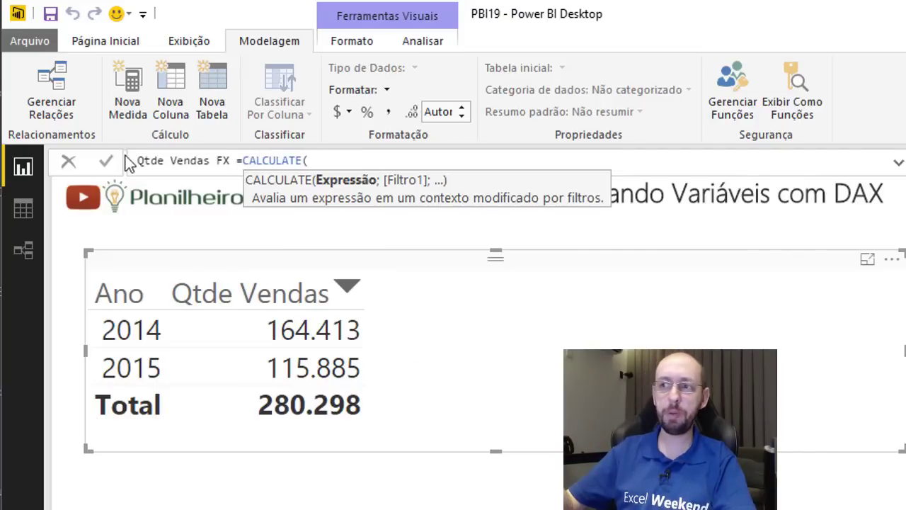
type("Qtde")
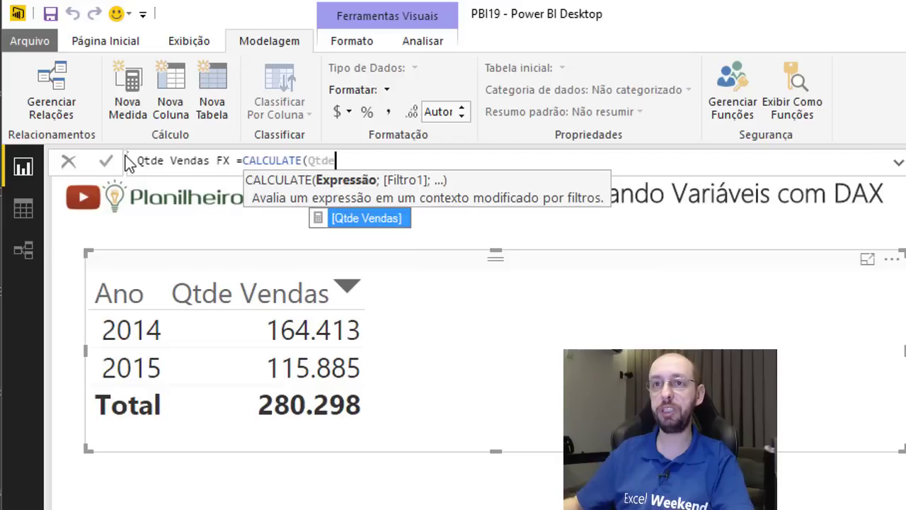
key("Tab")
type(";")
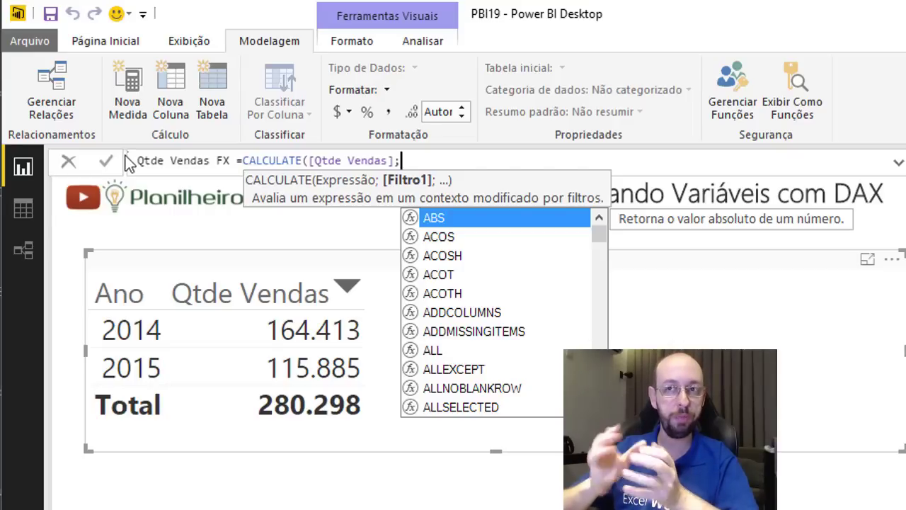
type("al")
key("Tab")
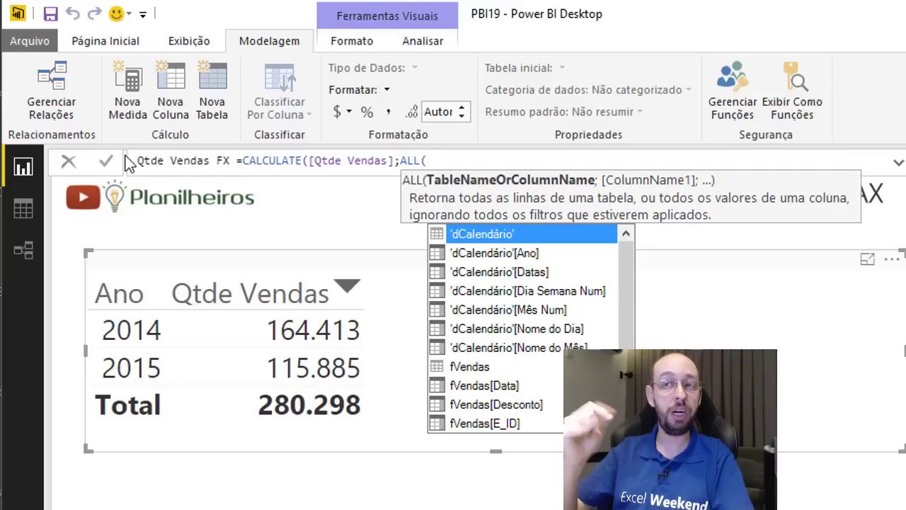
key("Tab")
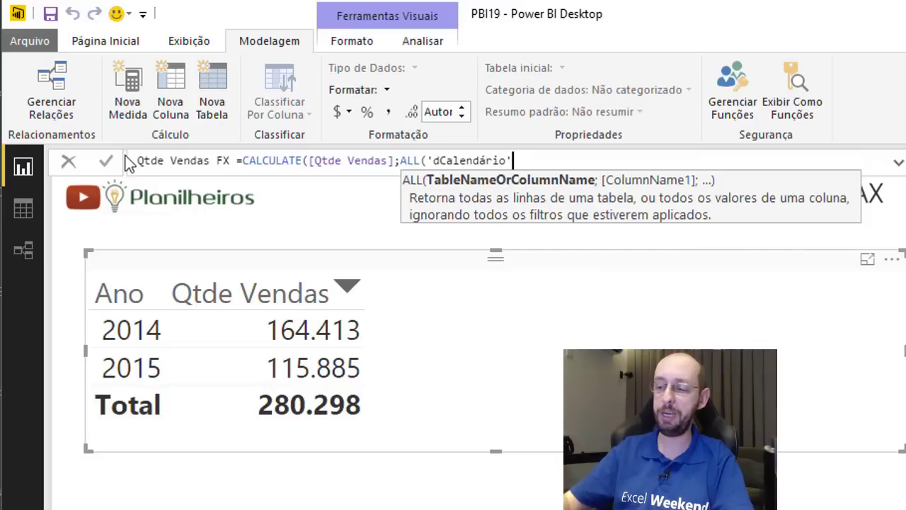
type("))")
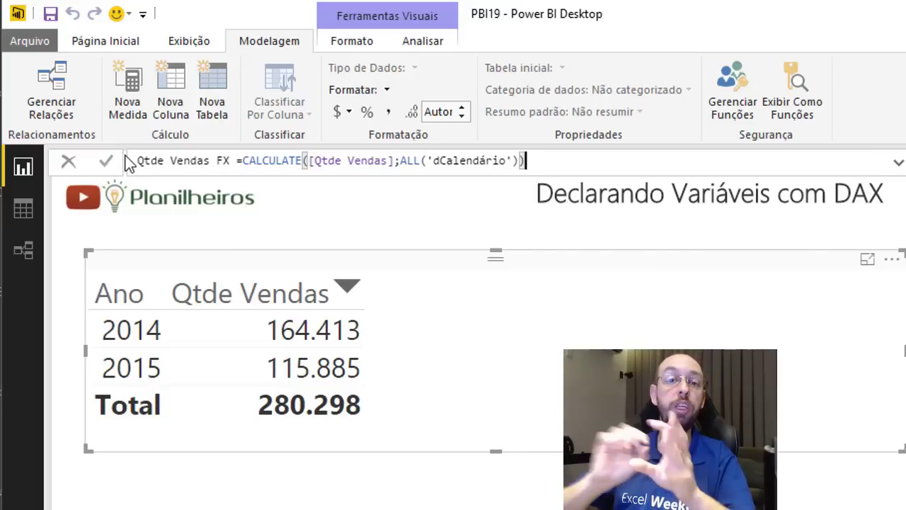
key("Return")
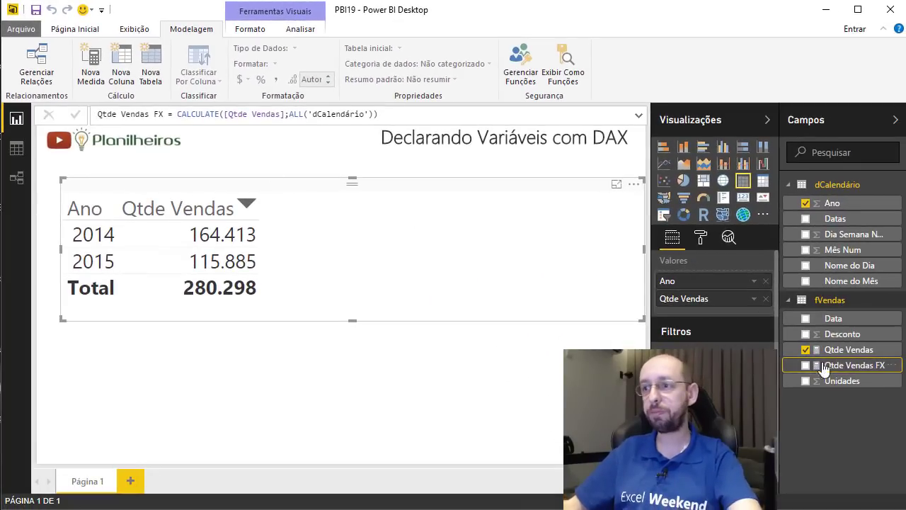
Add Qtde Vendas FX as a table column and enlarge the visual so the Total row shows
left_click(779, 365)
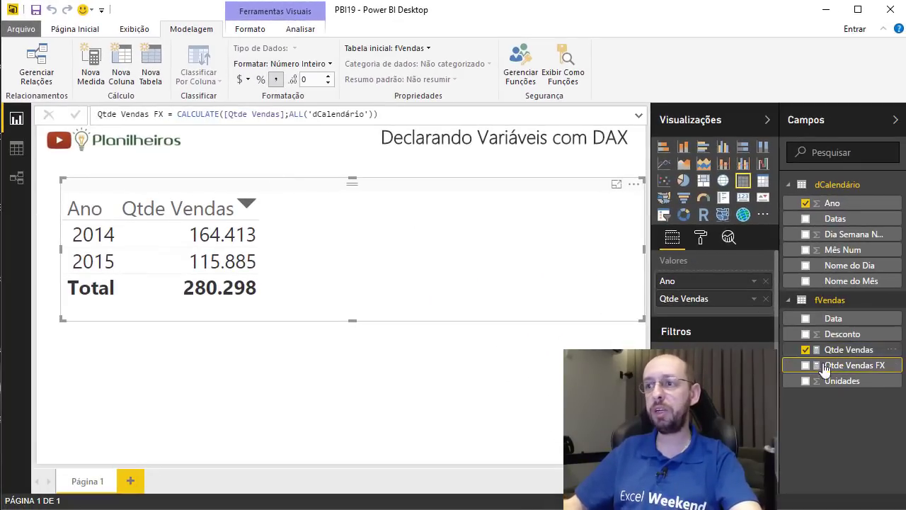
left_click_drag(829, 366, 453, 277)
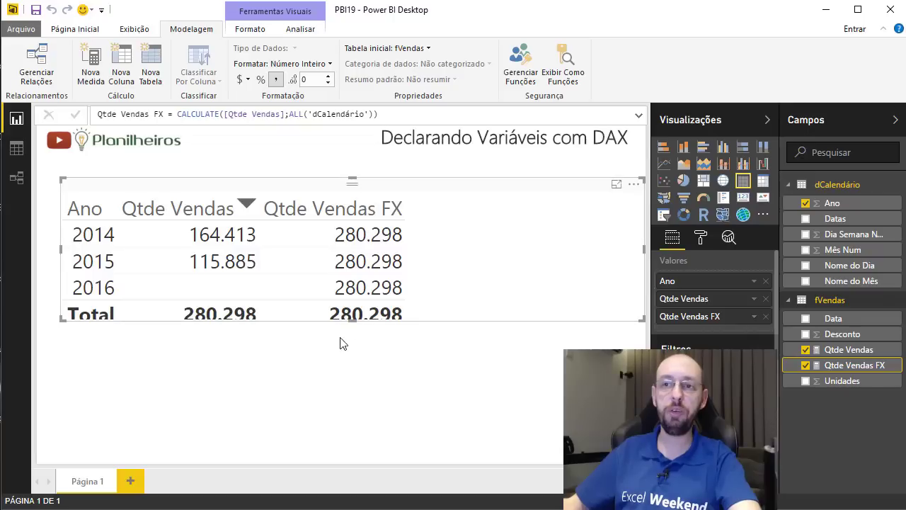
left_click_drag(356, 328, 352, 358)
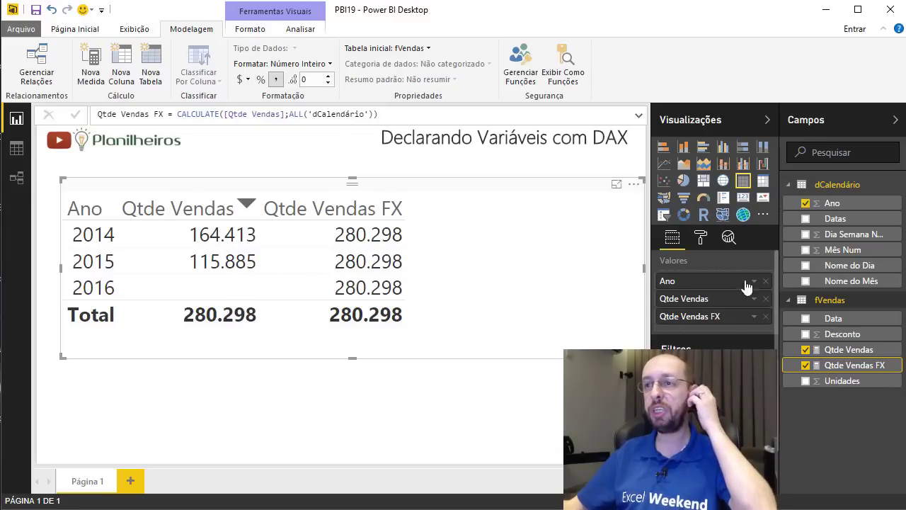
Create the fVendas measure % Vendas = DIVIDE([Qtde Vendas];[Qtde Vendas FX])
right_click(820, 302)
left_click(771, 125)
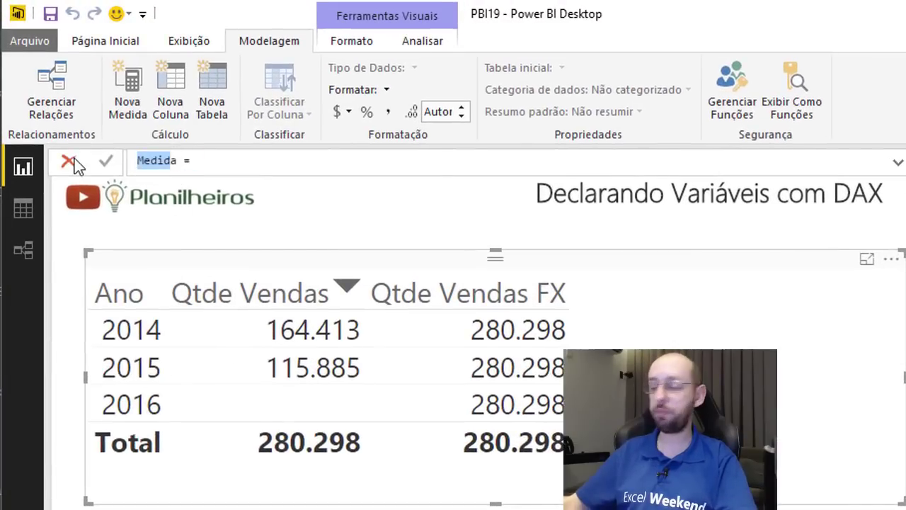
type("as")
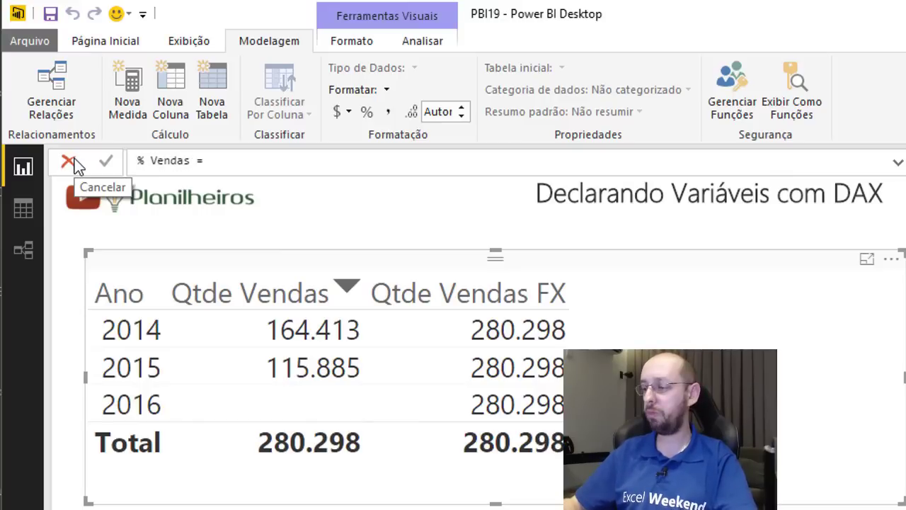
type("divide")
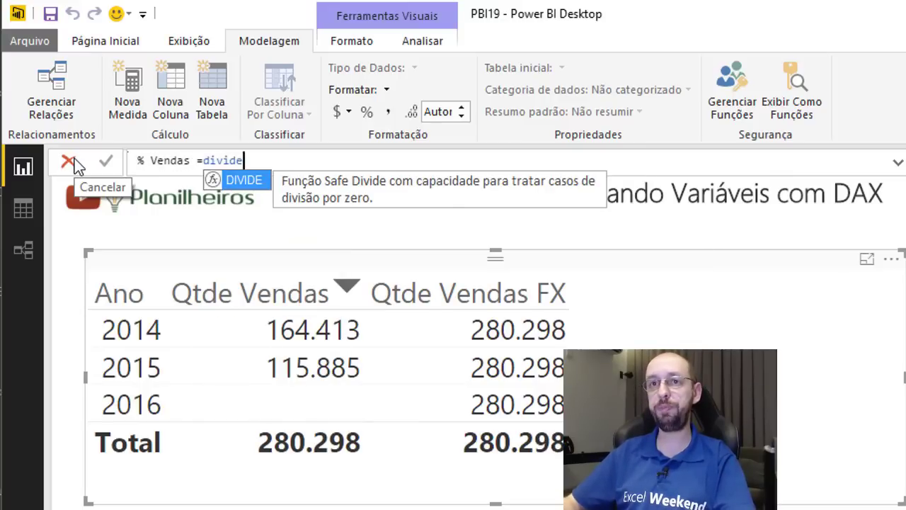
key("Tab")
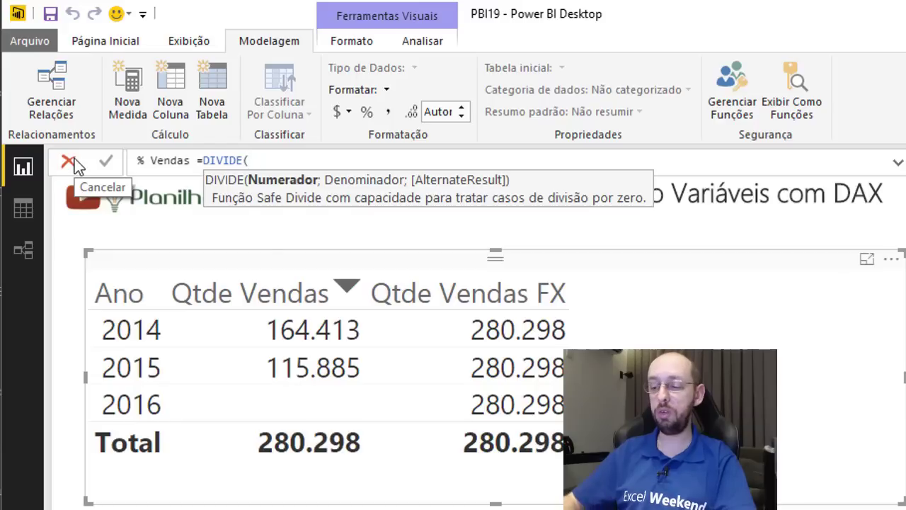
type("qtde")
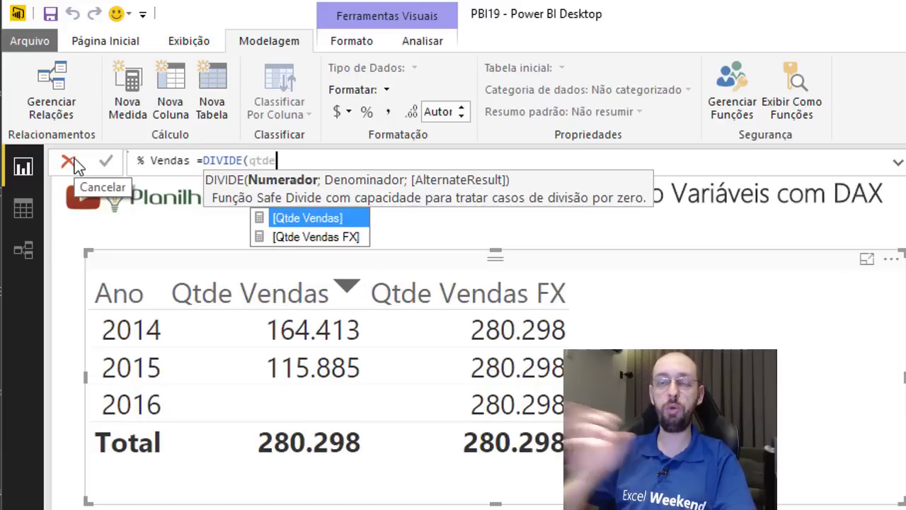
key("Tab")
type(";")
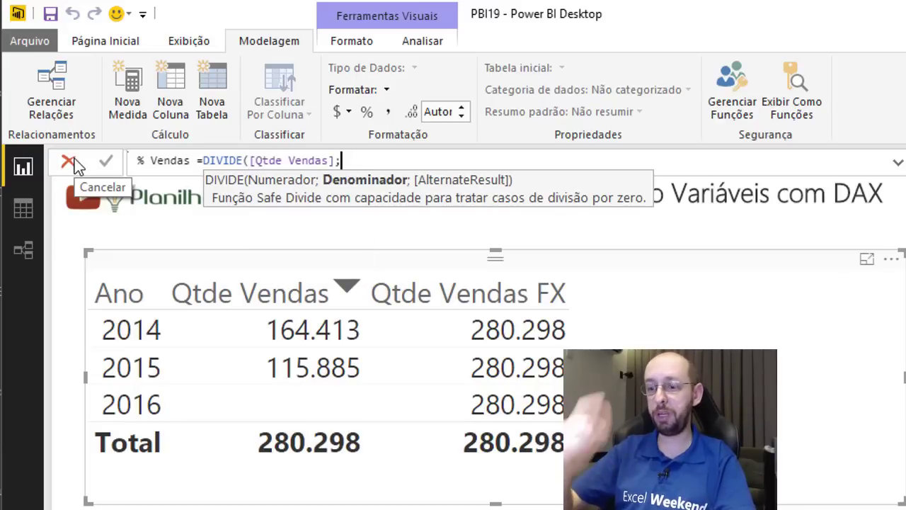
type("qtd")
key("Down")
key("Tab")
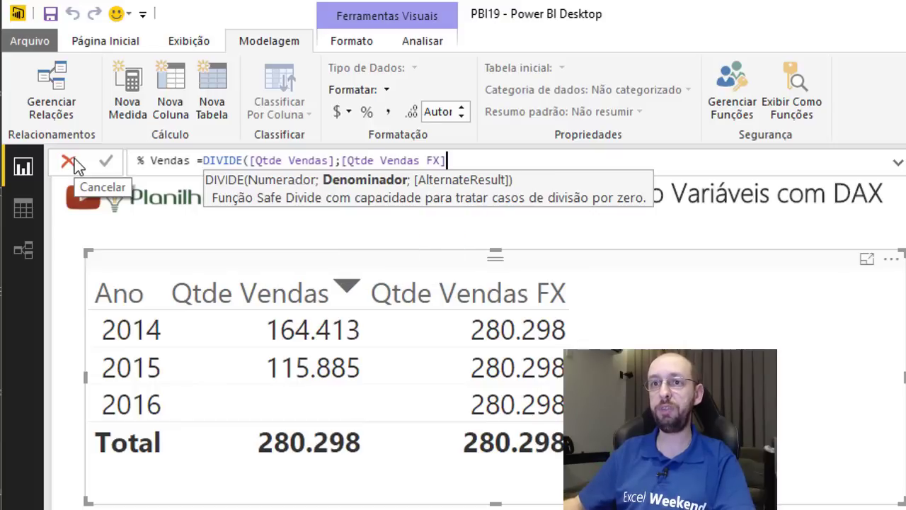
type(")")
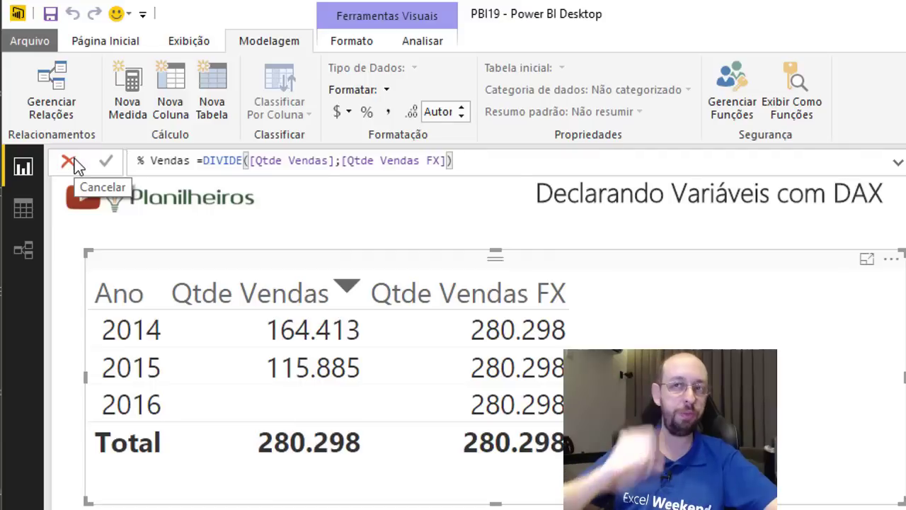
key("Return")
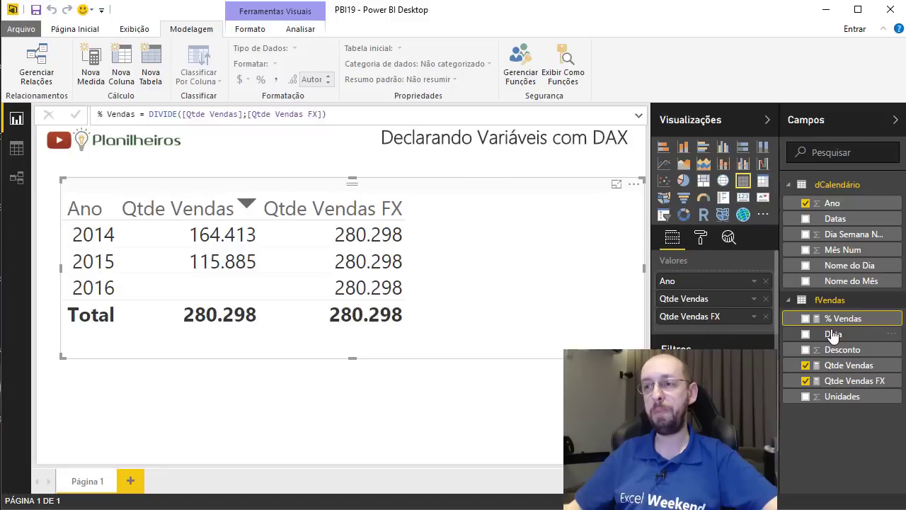
Format % Vendas as a percentage, add it to the table, and remove Qtde Vendas FX
left_click(833, 334)
left_click(826, 319)
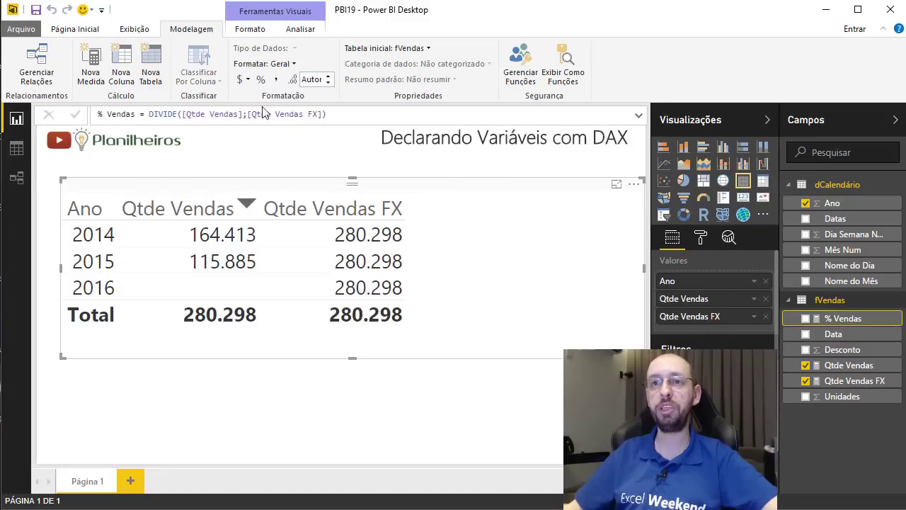
mouse_move(826, 319)
left_mouse_down()
mouse_move(437, 267)
mouse_move(445, 283)
left_mouse_up()
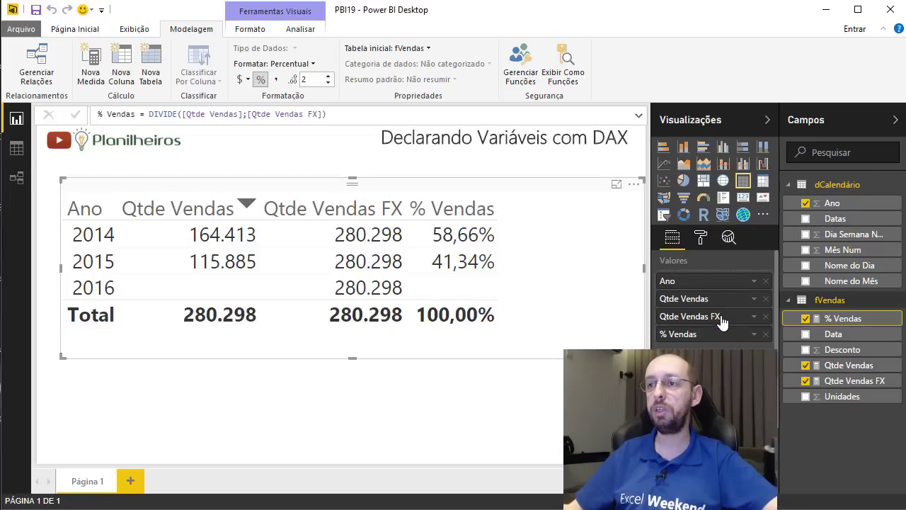
left_click_drag(719, 322, 795, 312)
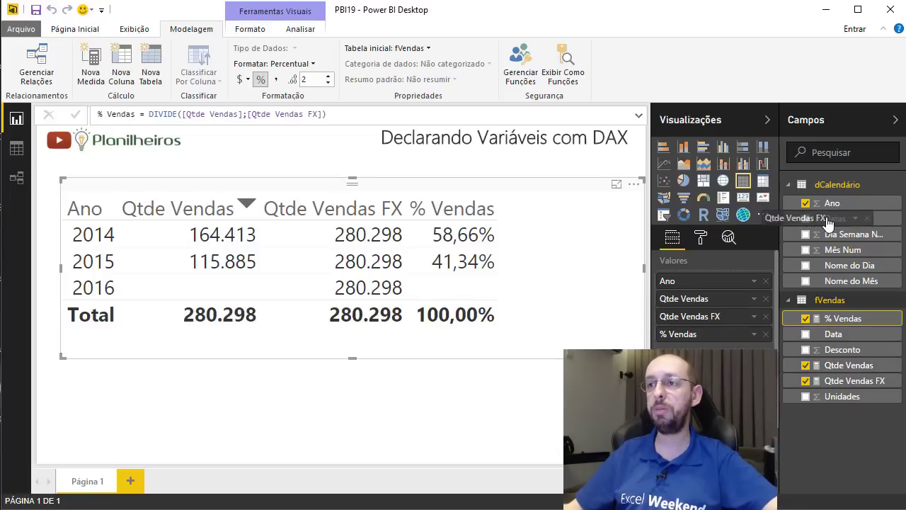
left_click(766, 316)
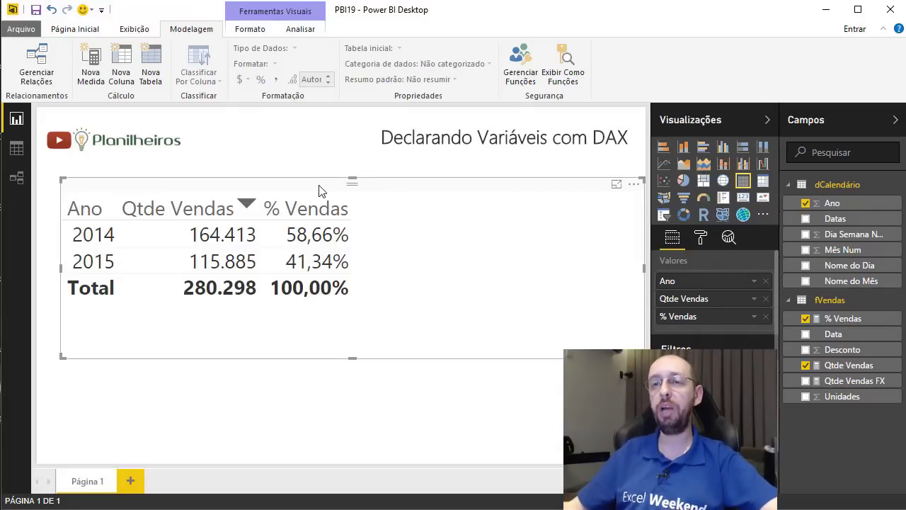
Start the multi-line measure % Vendas VAR with an indented line declaring var TotalVendas =
right_click(833, 301)
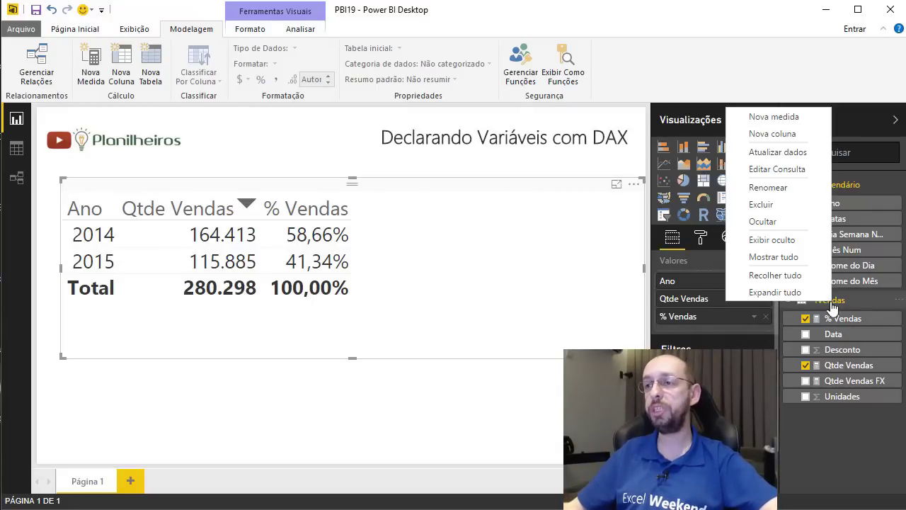
left_click(772, 116)
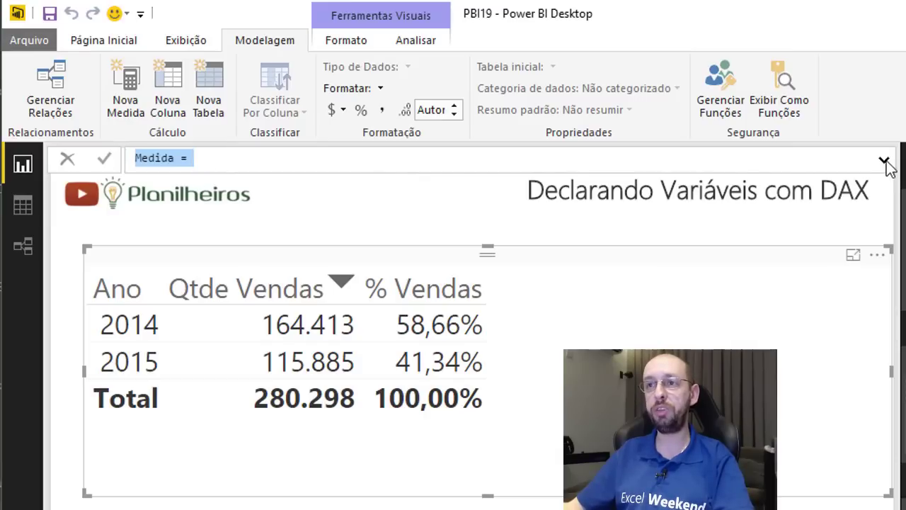
left_click(884, 161)
left_click(177, 161)
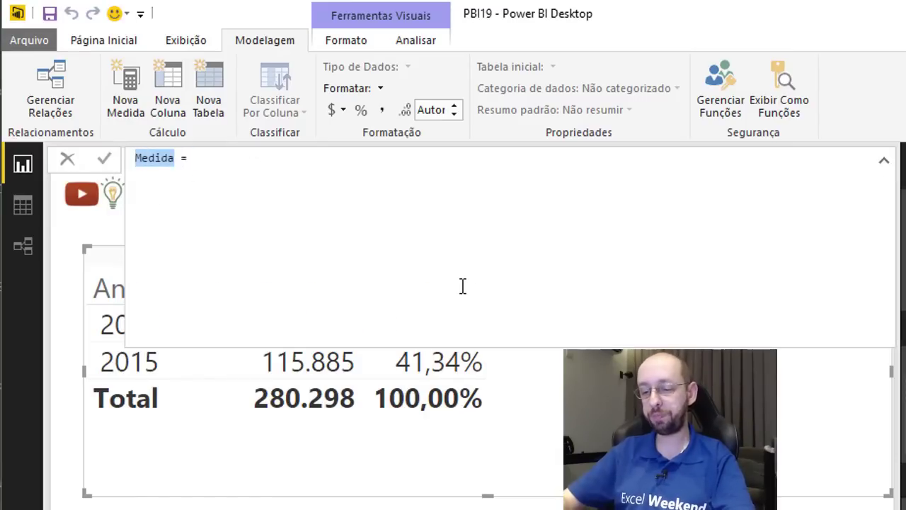
type("% Vendas")
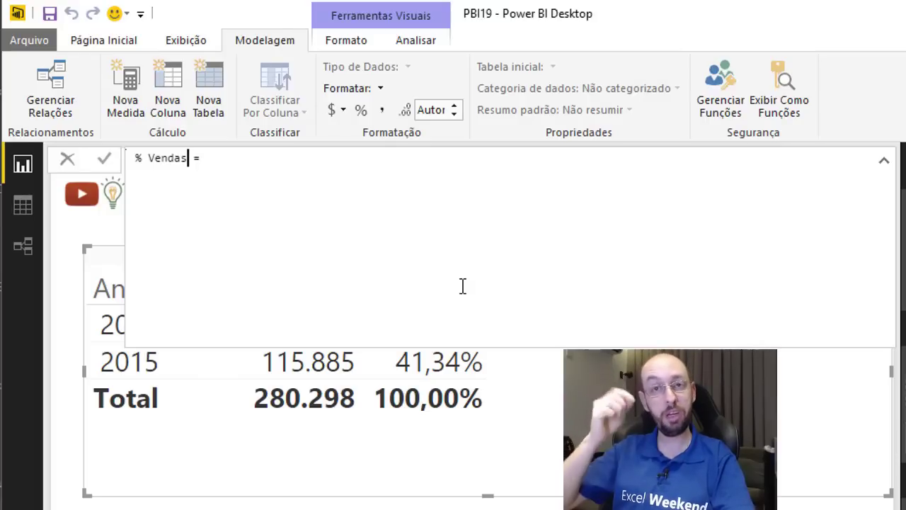
type(" R")
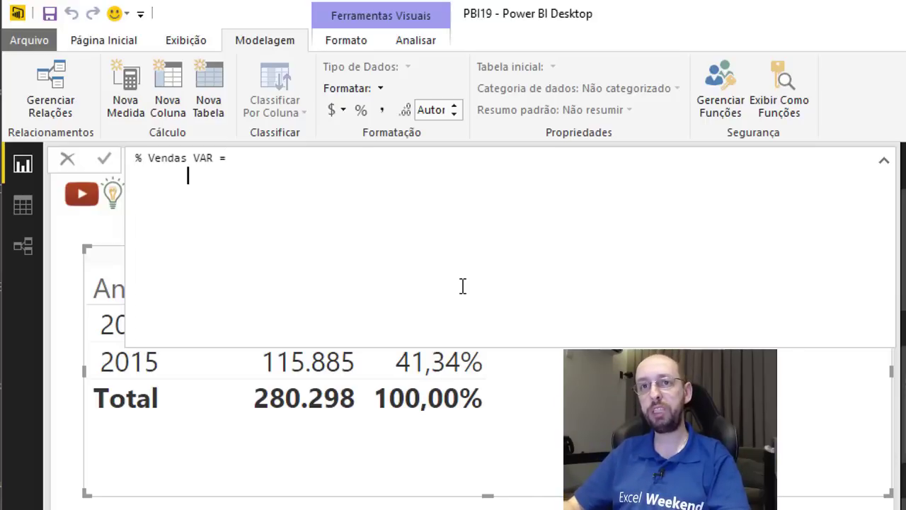
key("shift+Return")
key("Tab")
type("var")
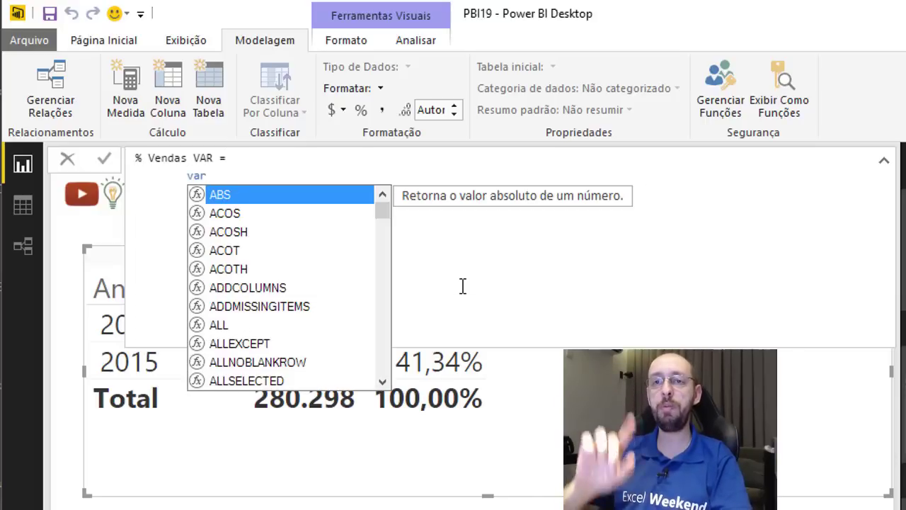
key("Escape")
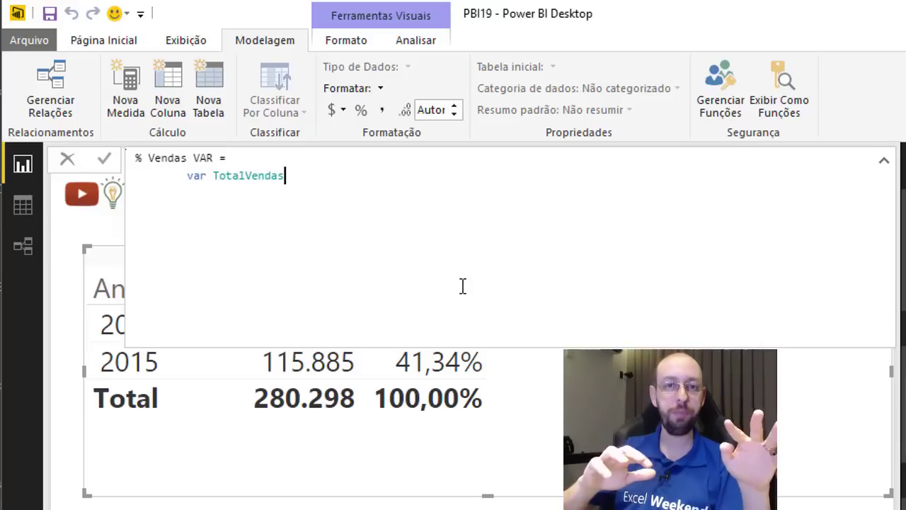
left_click(245, 175)
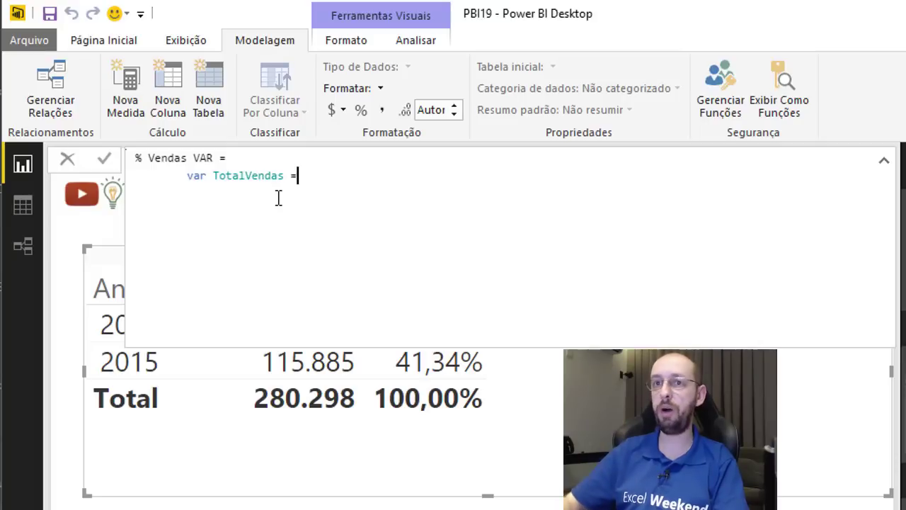
key("Tab")
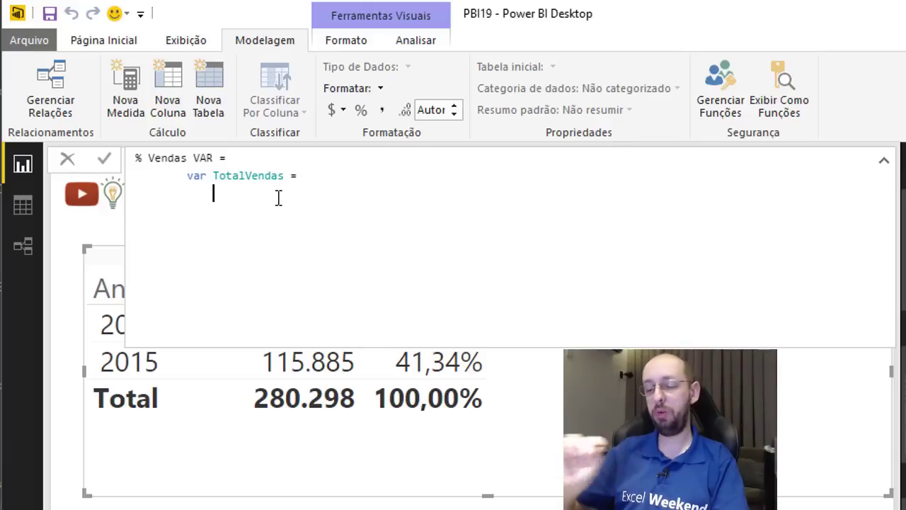
Define TotalVendas as COUNTROWS(fVendas)
type("cou")
key("Down")
key("Down")
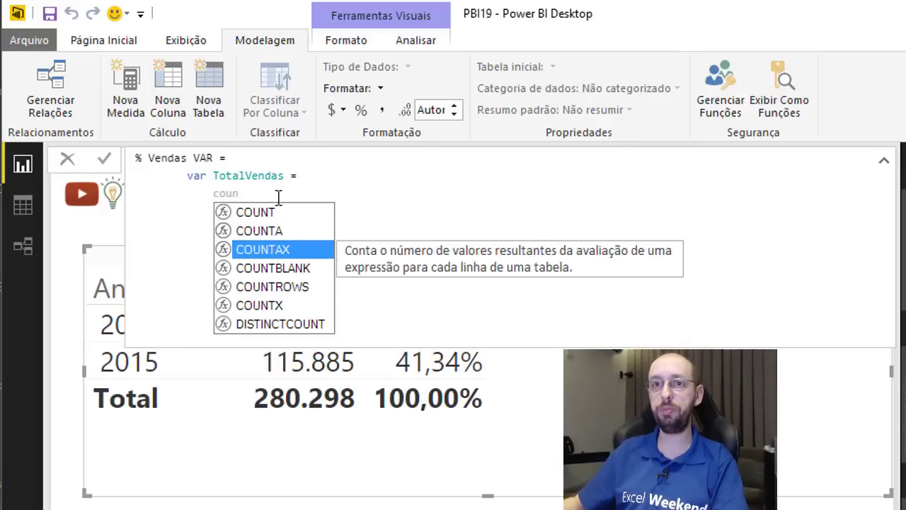
key("Down")
key("Down")
key("Tab")
type("f")
key("Tab")
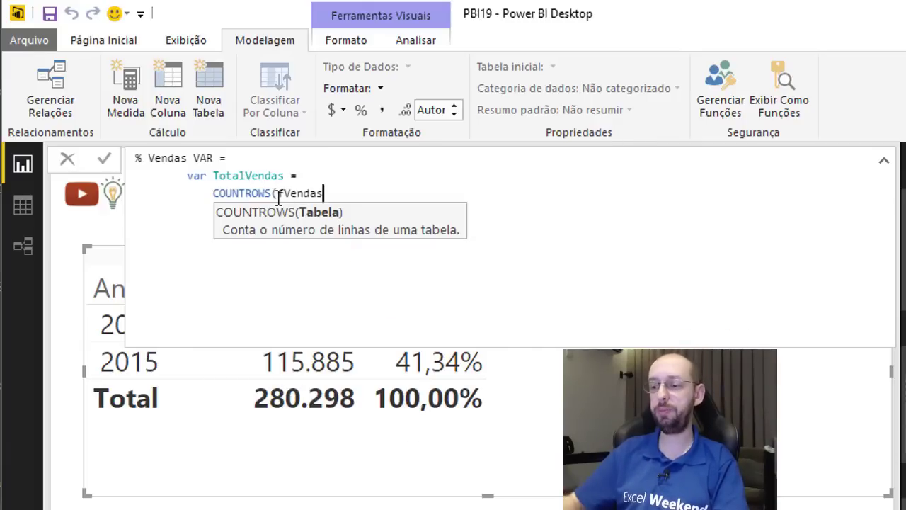
type(")")
type("var")
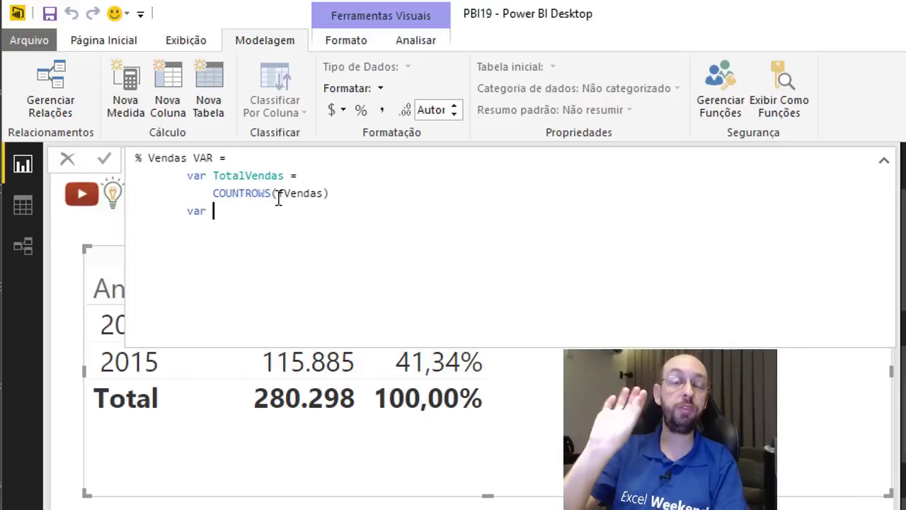
Add var TotalVendasFX = CALCULATE(COUNTROWS(fVendas);ALL('dCalendário')) followed by a return line
type("TotalVendasFX =")
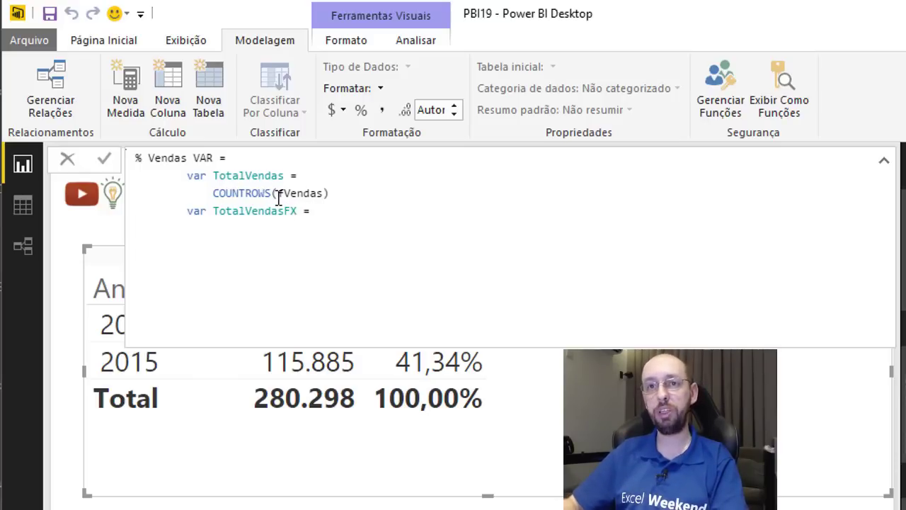
type("cal")
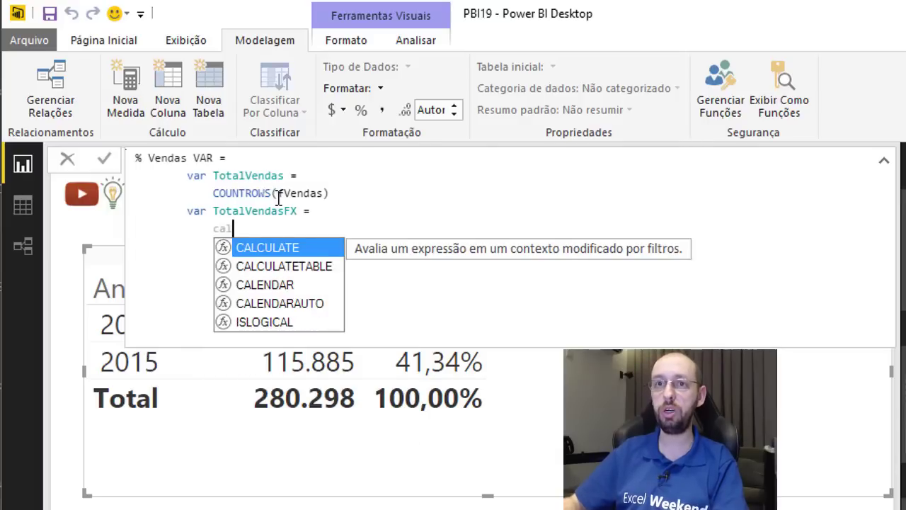
key("Tab")
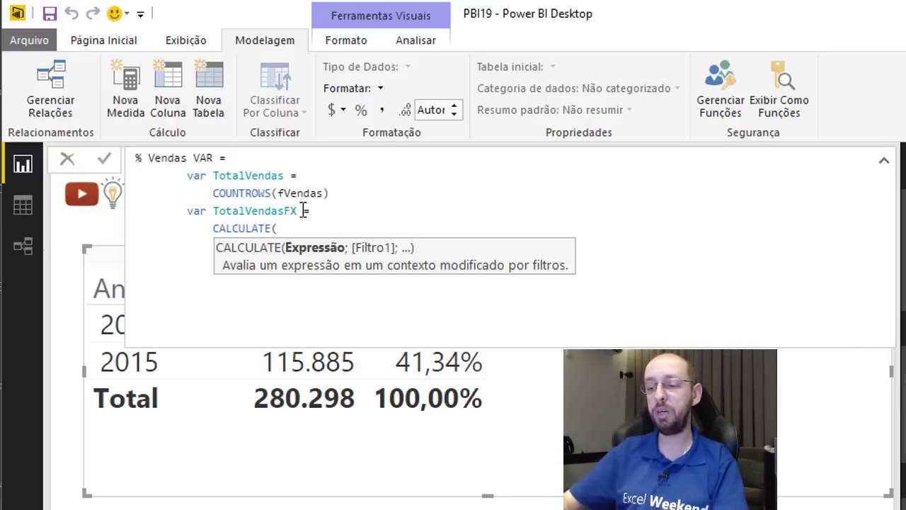
type("cou")
key("Down")
key("Down")
key("Down")
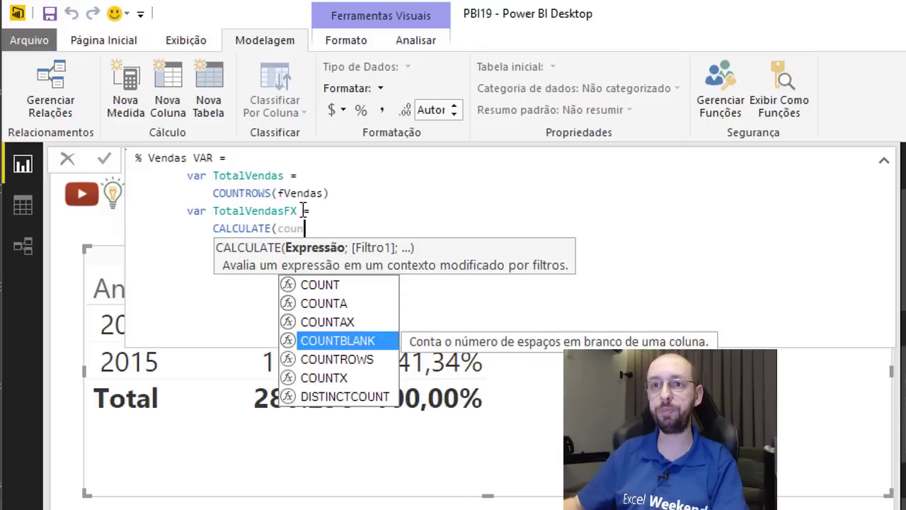
key("Down")
key("Tab")
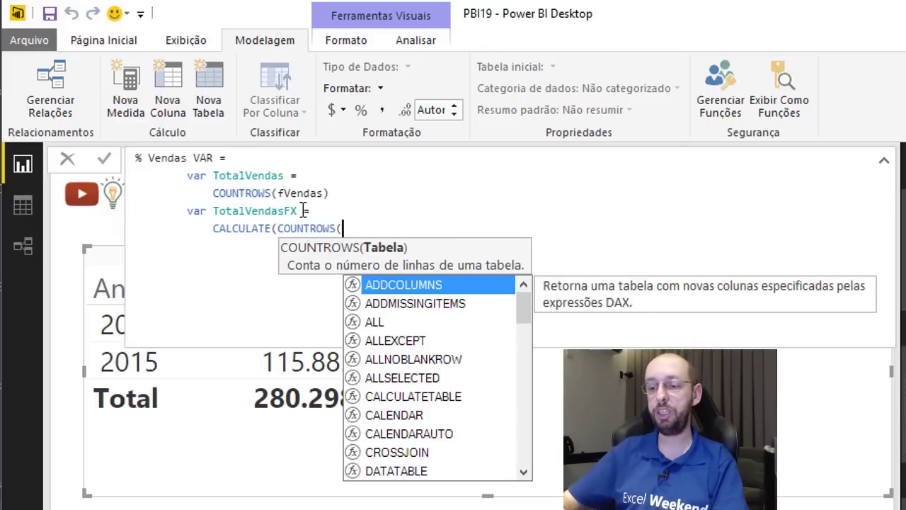
type("fv")
key("Tab")
type(")")
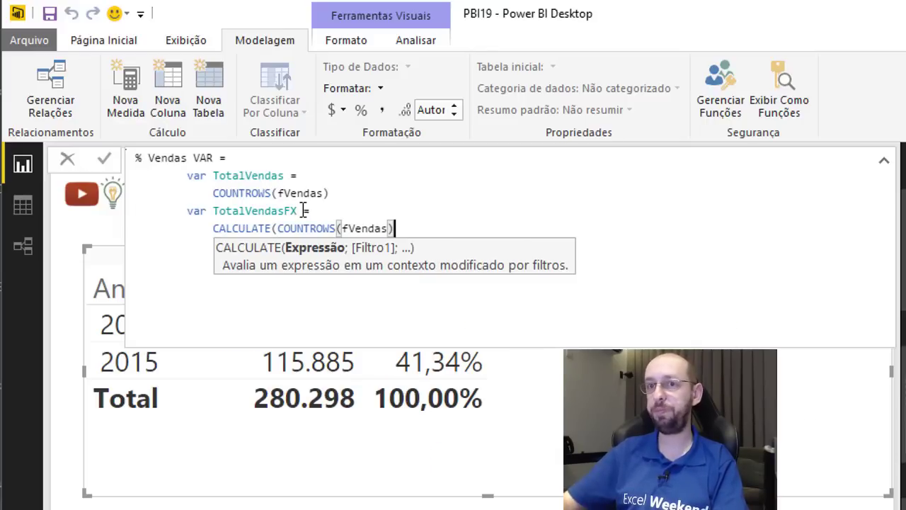
type(";all")
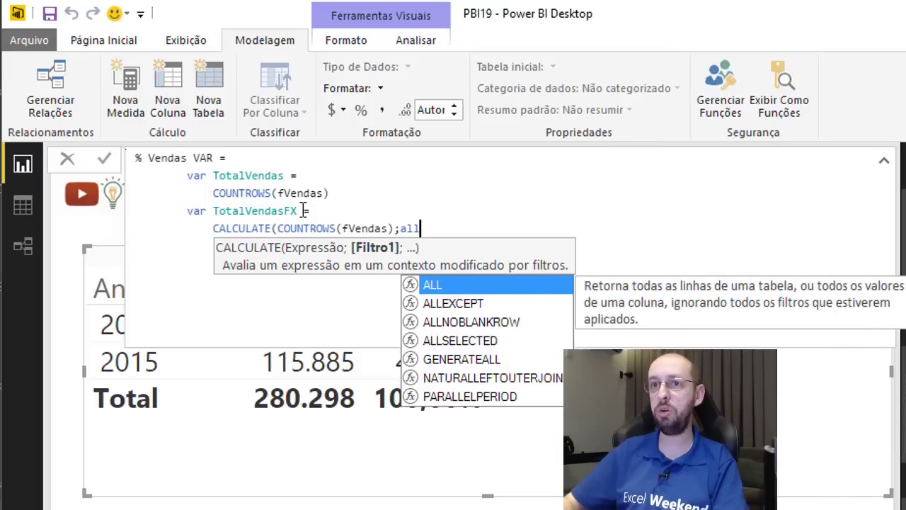
key("Tab")
key("Tab")
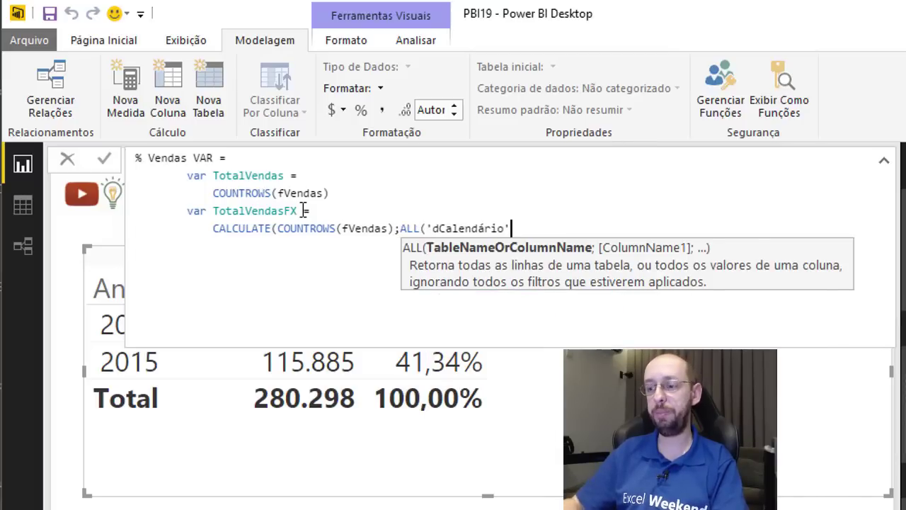
type("))")
type("return")
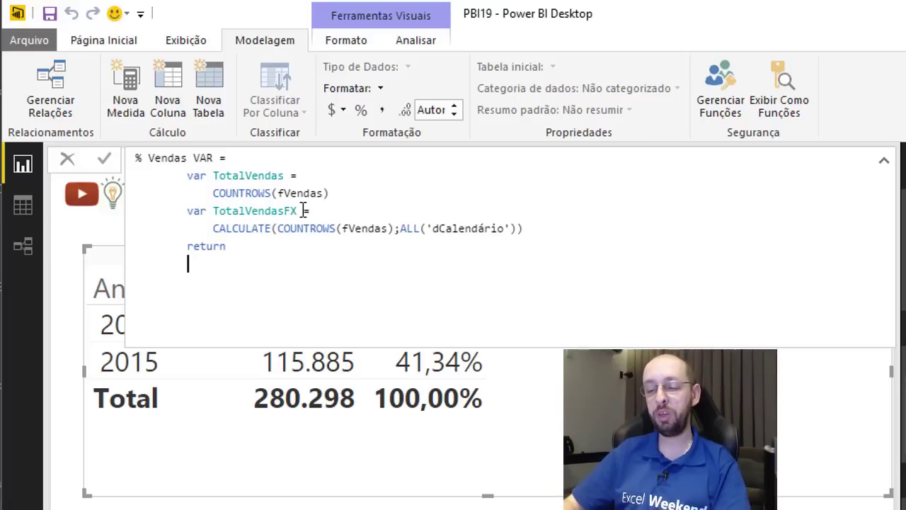
Finish % Vendas VAR with return DIVIDE(TotalVendas;TotalVendasFX) and commit the measure
type("ivide")
key("Tab")
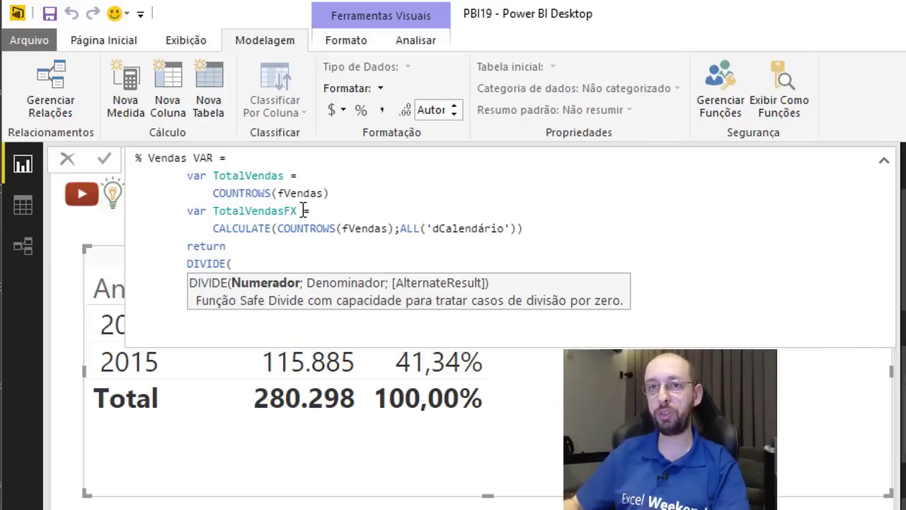
type("to")
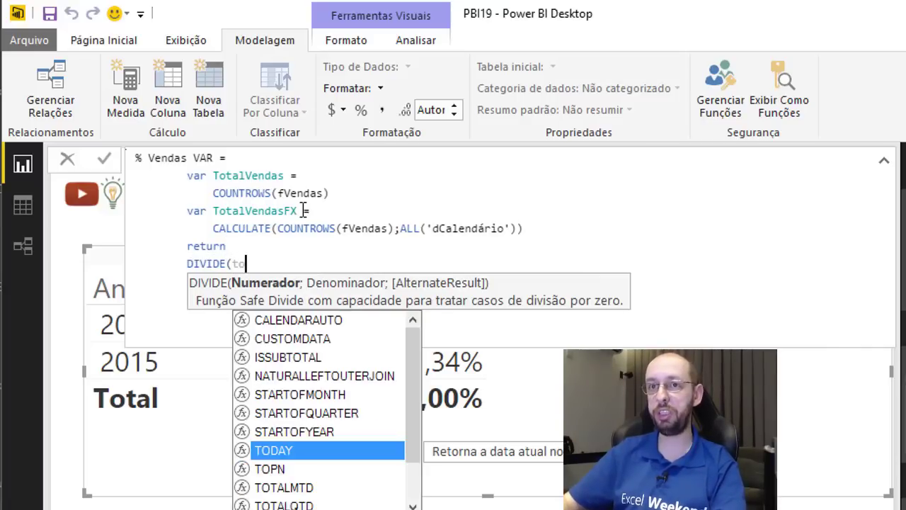
type("t")
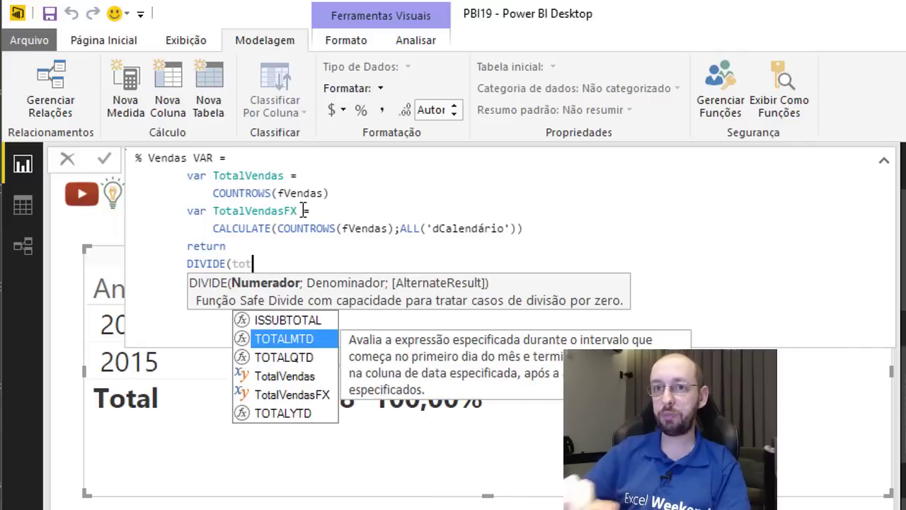
key("Down")
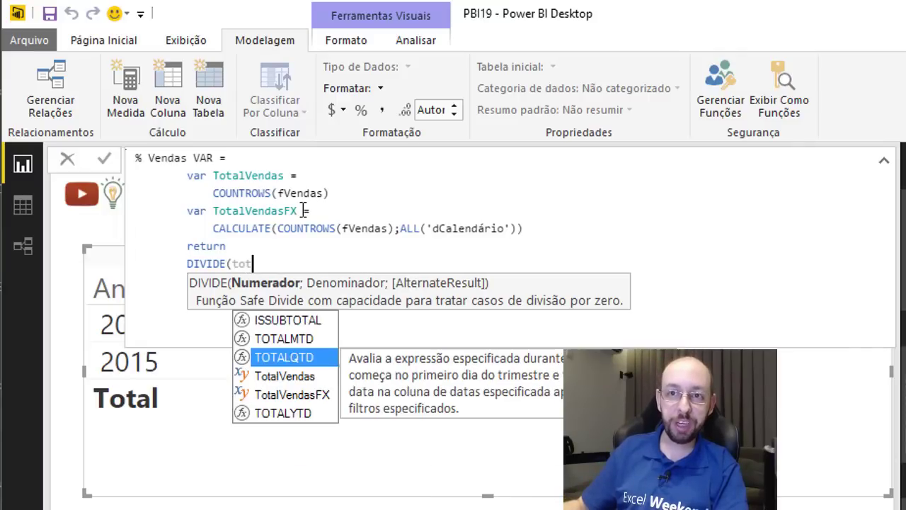
key("Down")
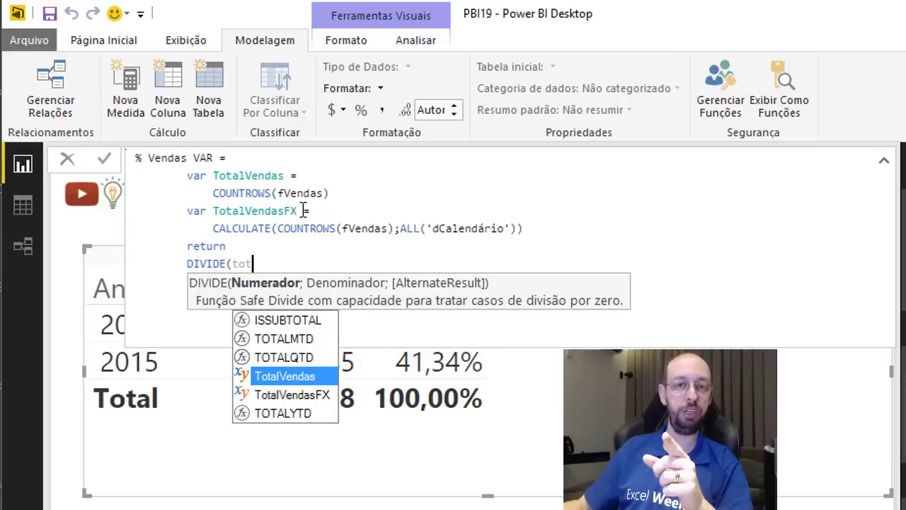
key("Tab")
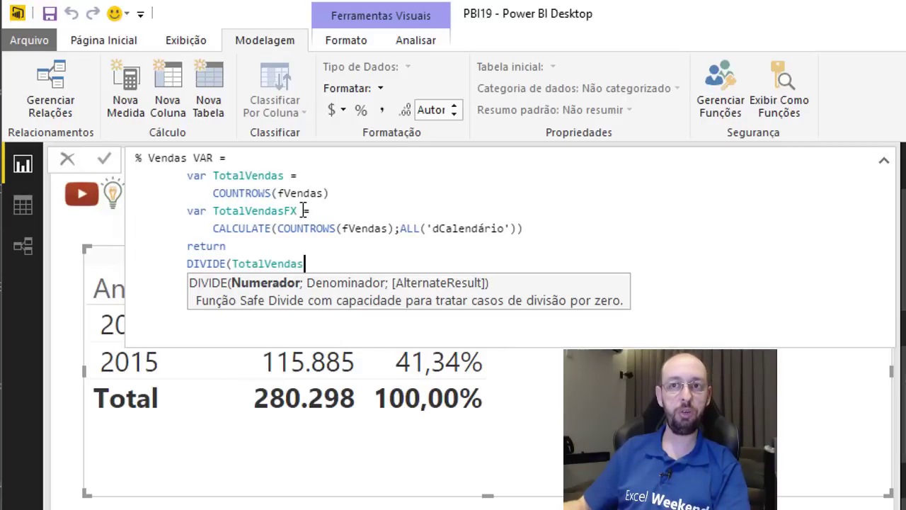
type(";tot")
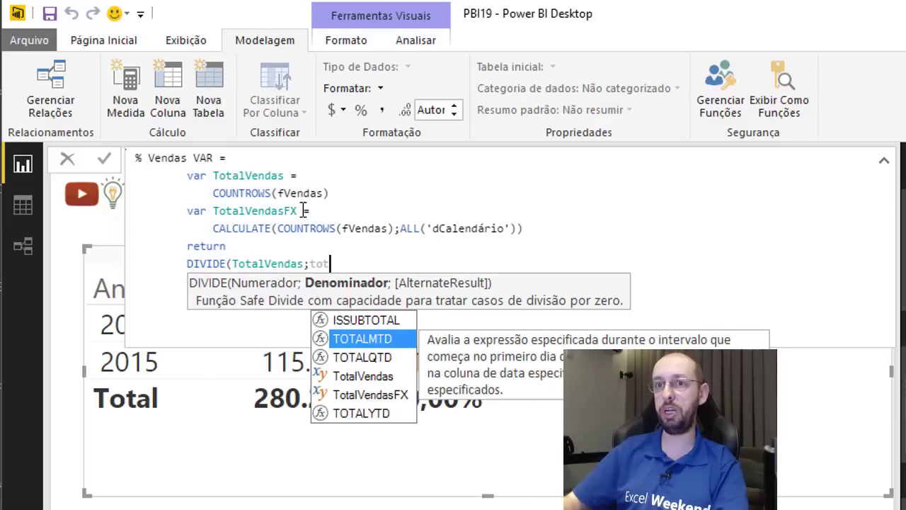
key("Down")
key("Down")
key("Down")
key("Down")
key("Up")
key("Tab")
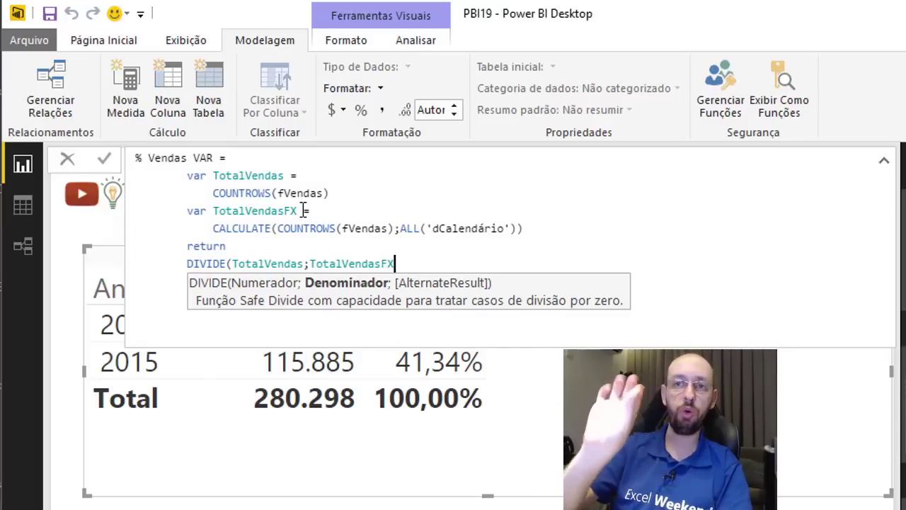
type(")")
key("Return")
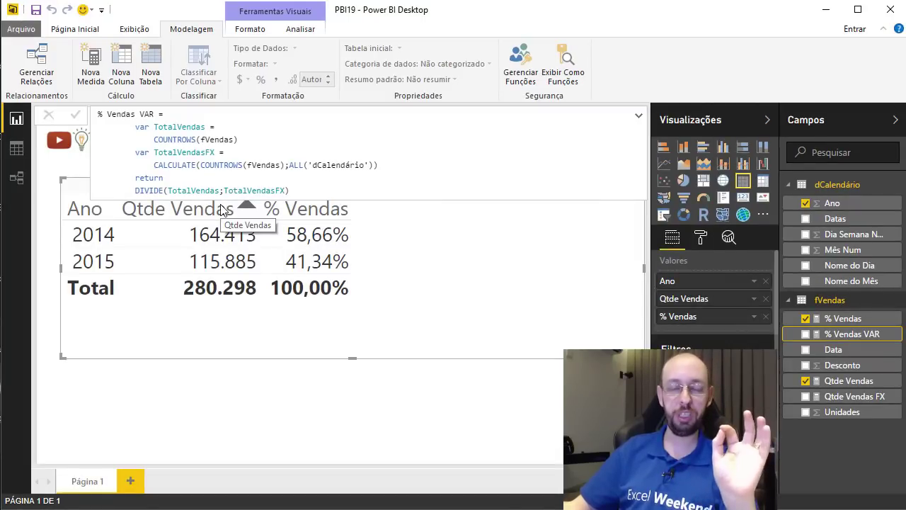
Format % Vendas VAR as a percentage, add it to the year table, and set % Vendas to one decimal
left_click(835, 302)
left_click(835, 302)
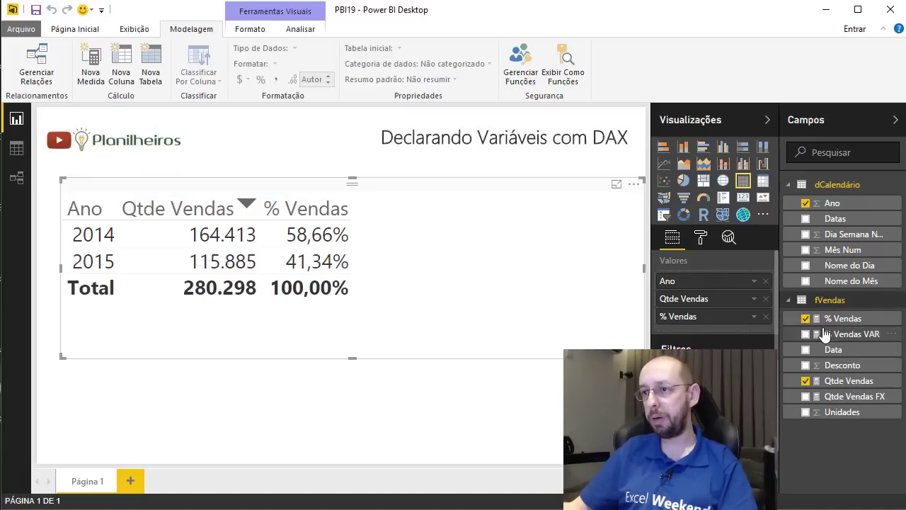
left_click(849, 333)
left_click(259, 79)
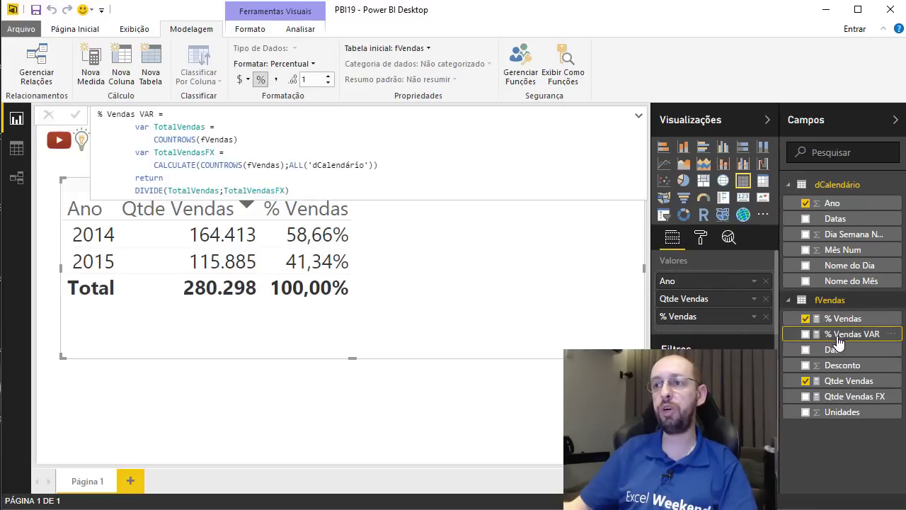
left_click_drag(836, 334, 476, 249)
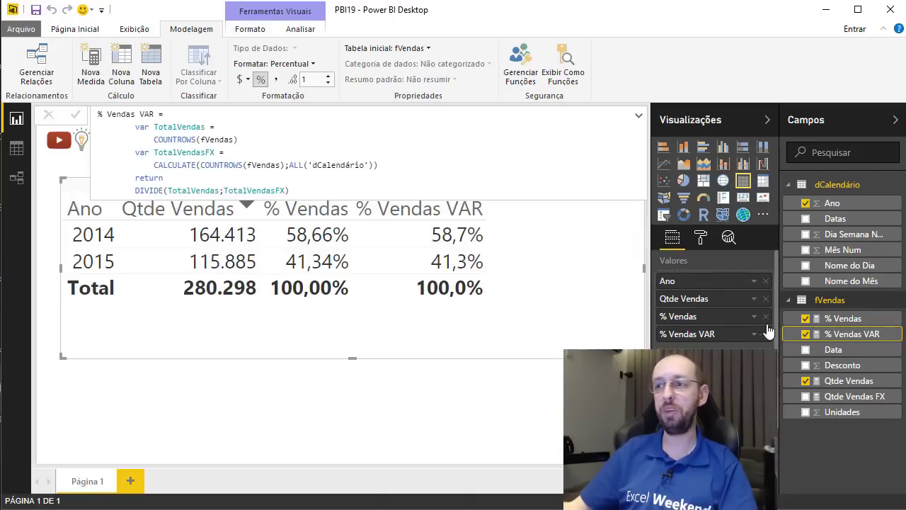
left_click(839, 318)
left_click(327, 83)
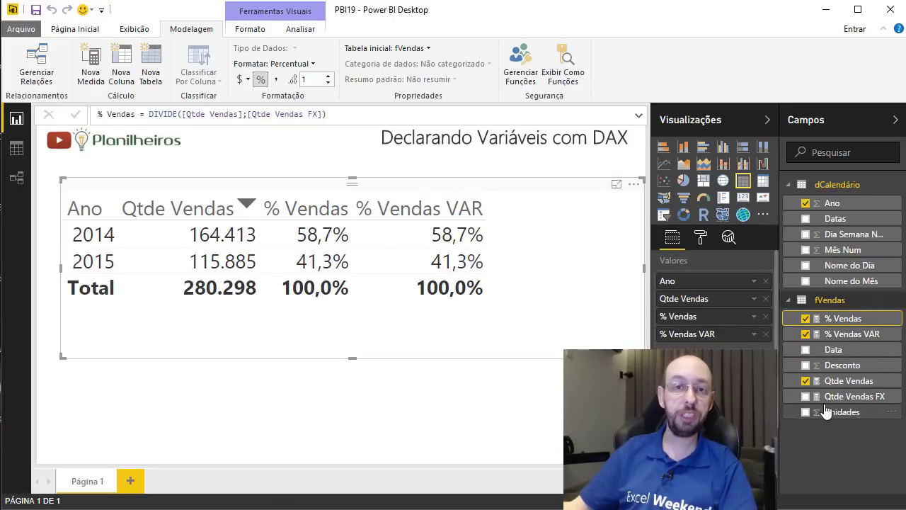
Delete the % Vendas, Qtde Vendas and Qtde Vendas FX measures
right_click(836, 326)
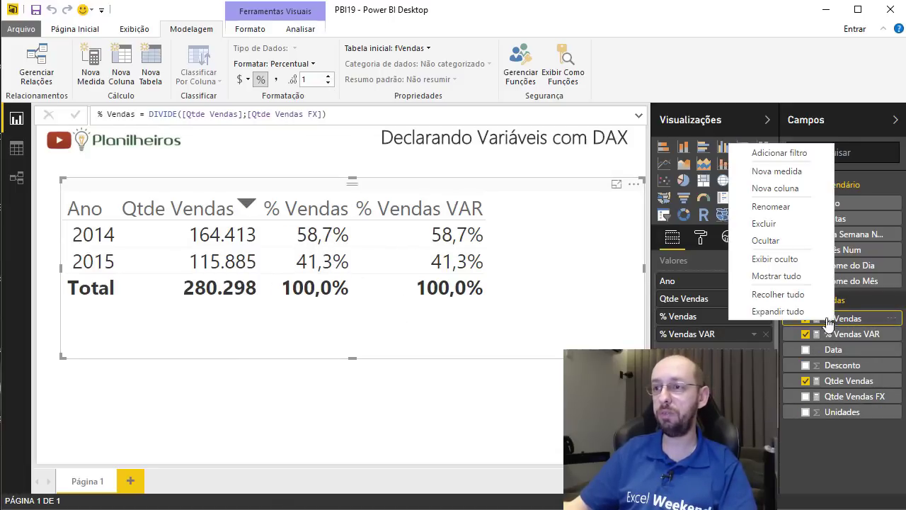
left_click(771, 226)
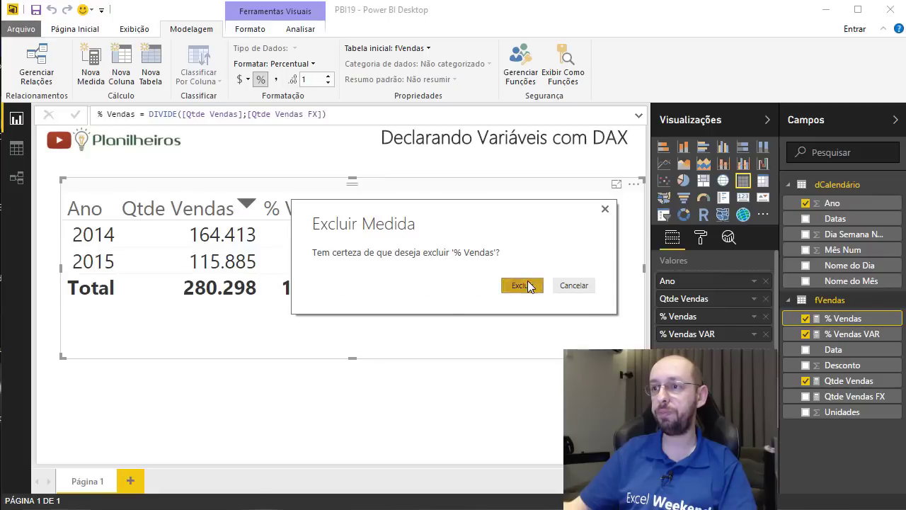
left_click(523, 286)
right_click(841, 373)
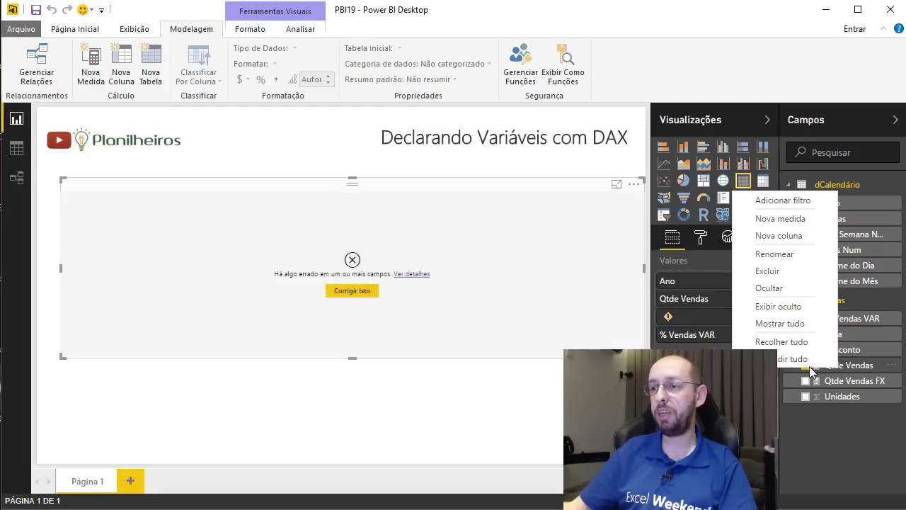
left_click(773, 274)
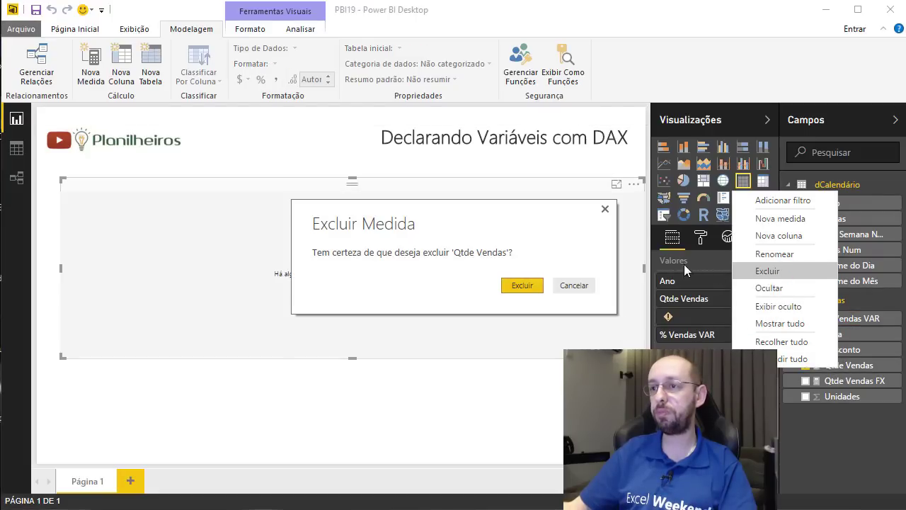
left_click(517, 286)
right_click(839, 367)
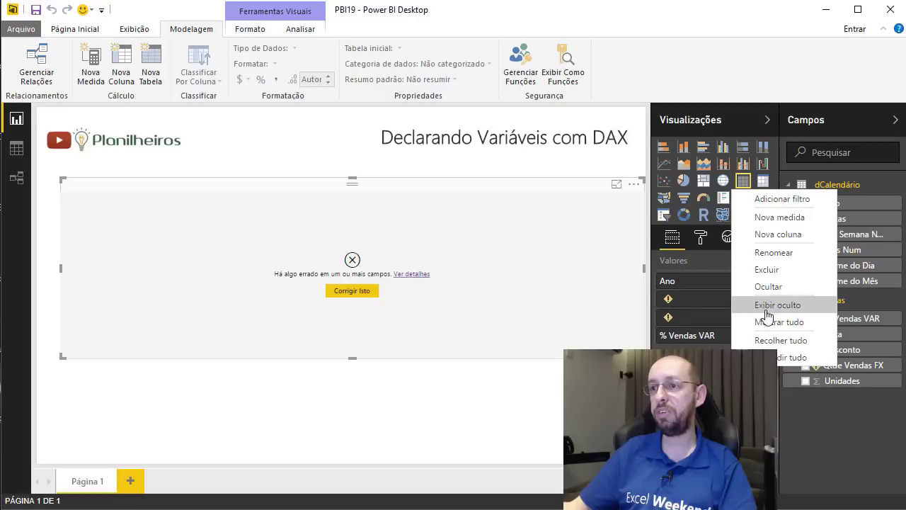
left_click(771, 269)
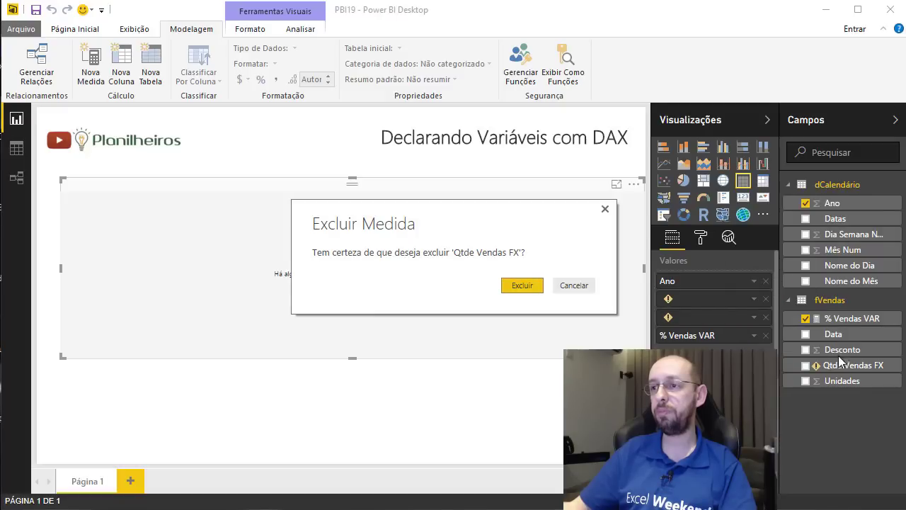
left_click(524, 285)
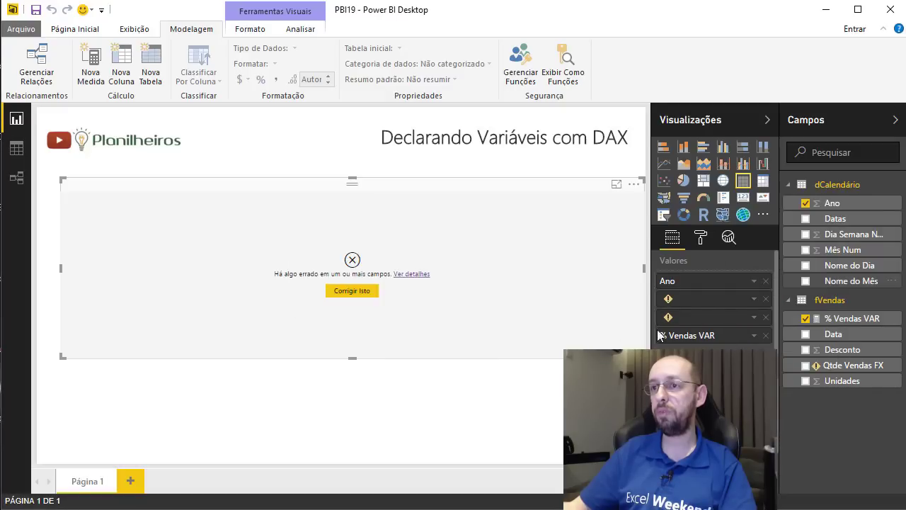
Remove the two broken fields from the table and view the % Vendas VAR formula
left_click(764, 300)
left_click(765, 300)
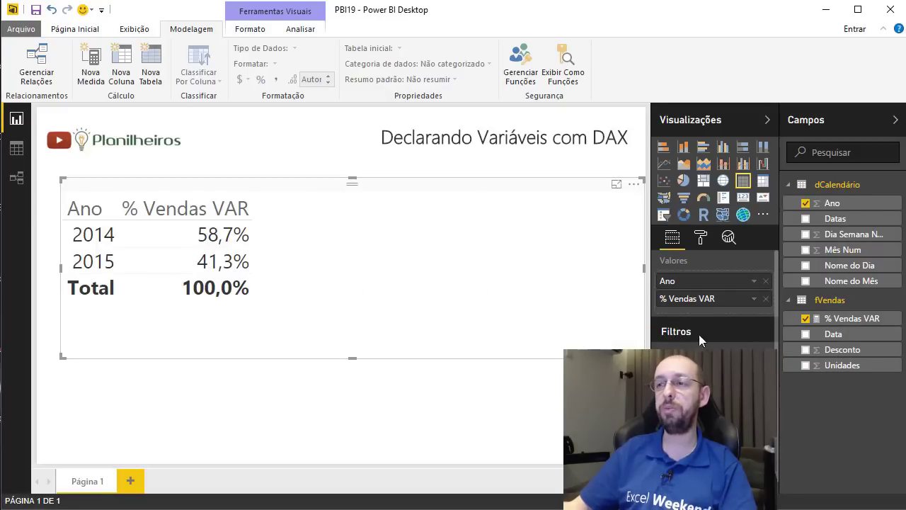
mouse_move(852, 318)
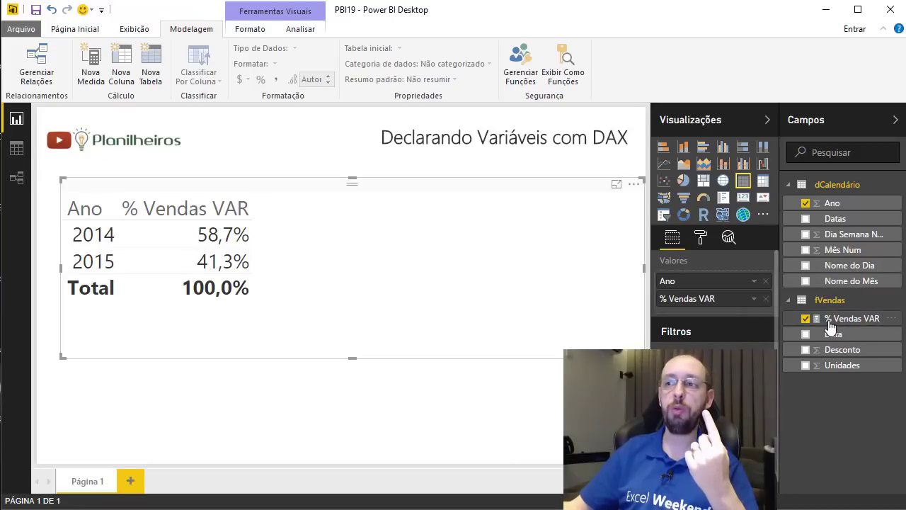
left_click(830, 322)
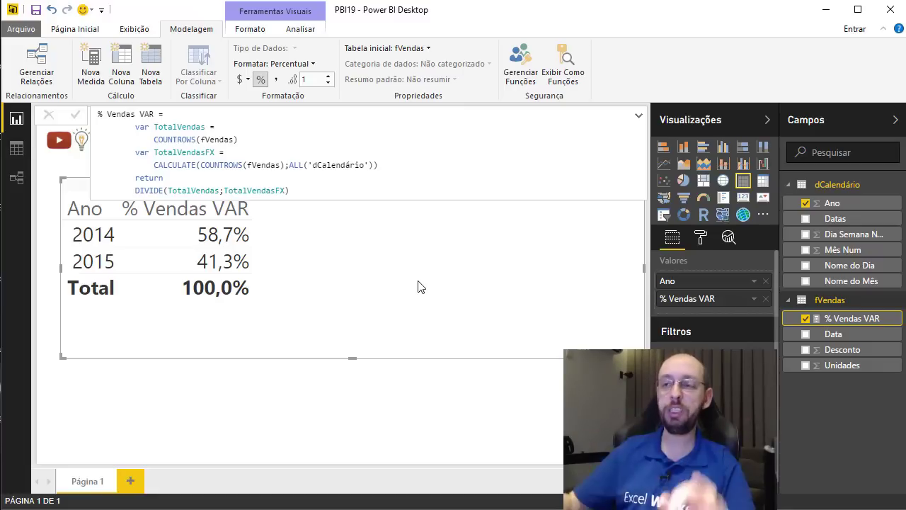
Make the table visual shorter and narrower
left_click(790, 299)
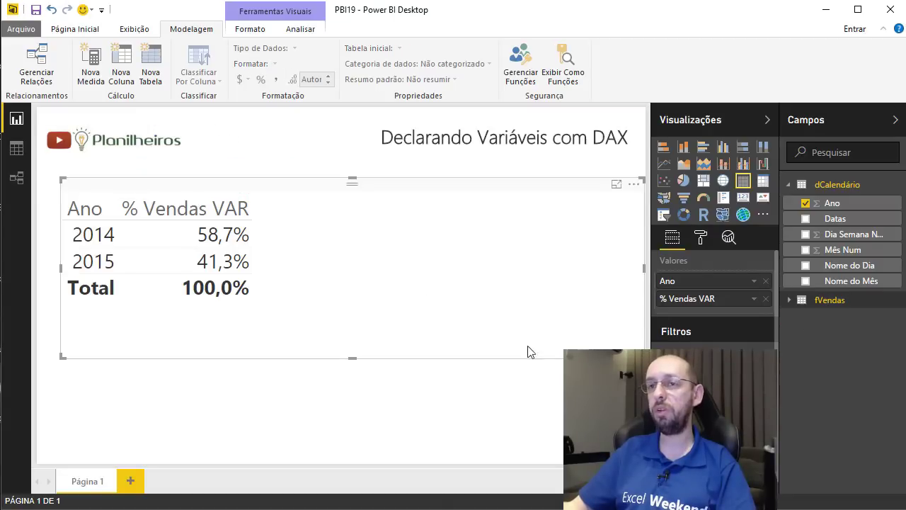
left_click_drag(349, 358, 349, 311)
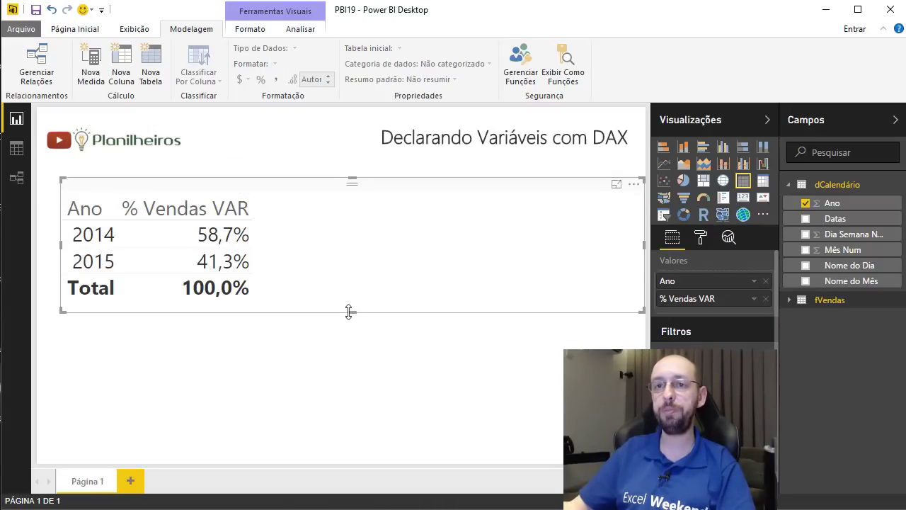
left_click_drag(644, 245, 428, 240)
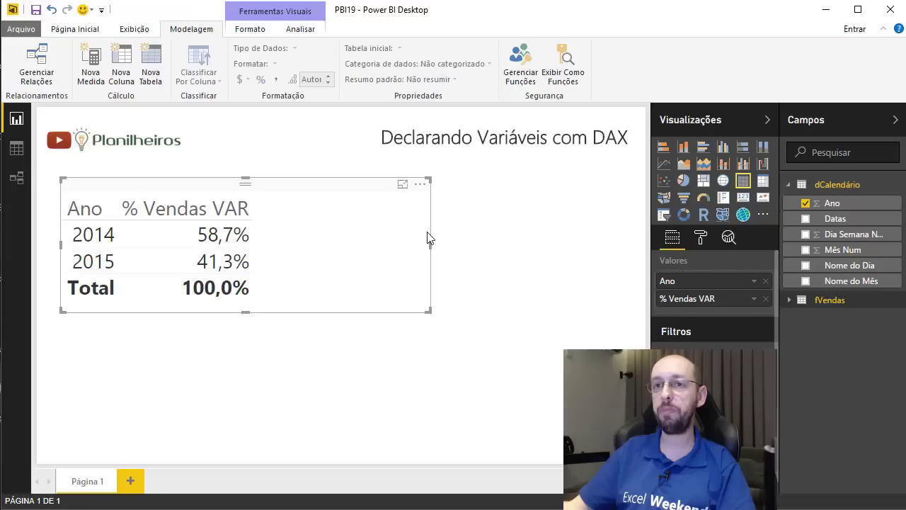
left_click(401, 328)
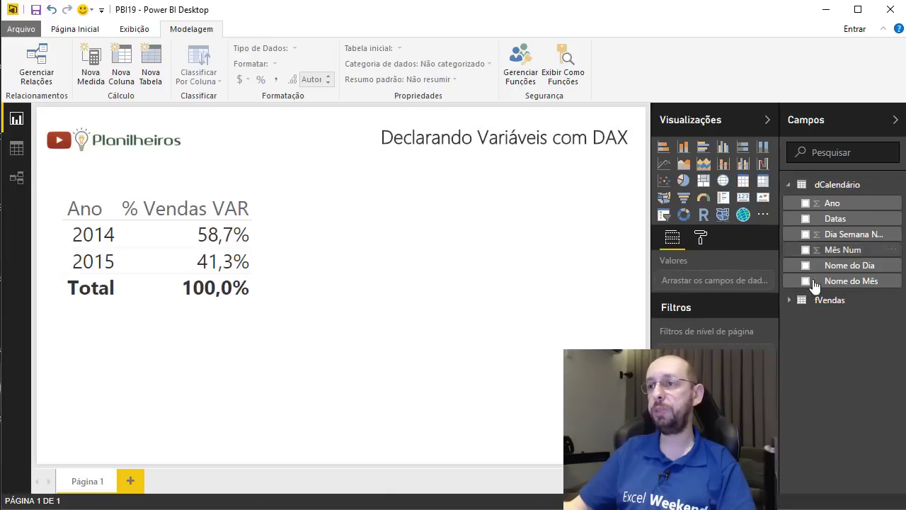
Create a new measure in fVendas, enlarge the formula bar and select the default name 'Medida'
left_click(836, 301)
right_click(836, 301)
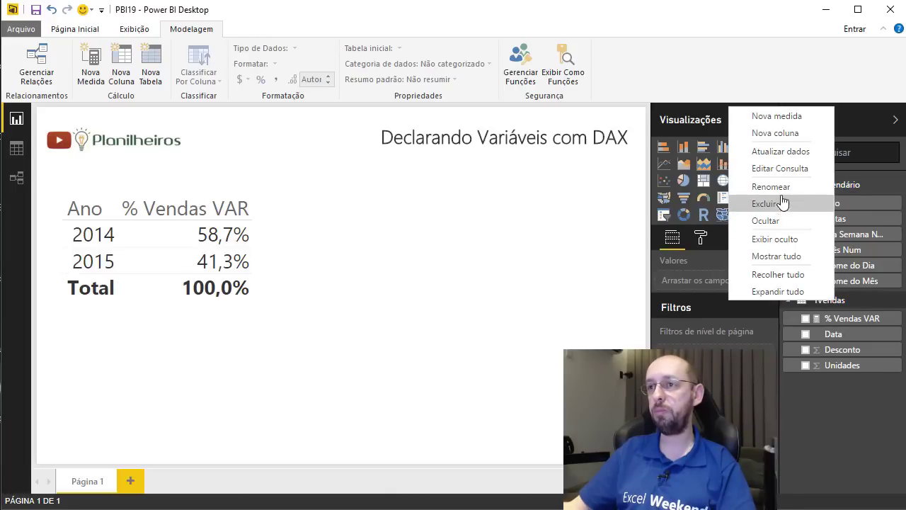
left_click(770, 117)
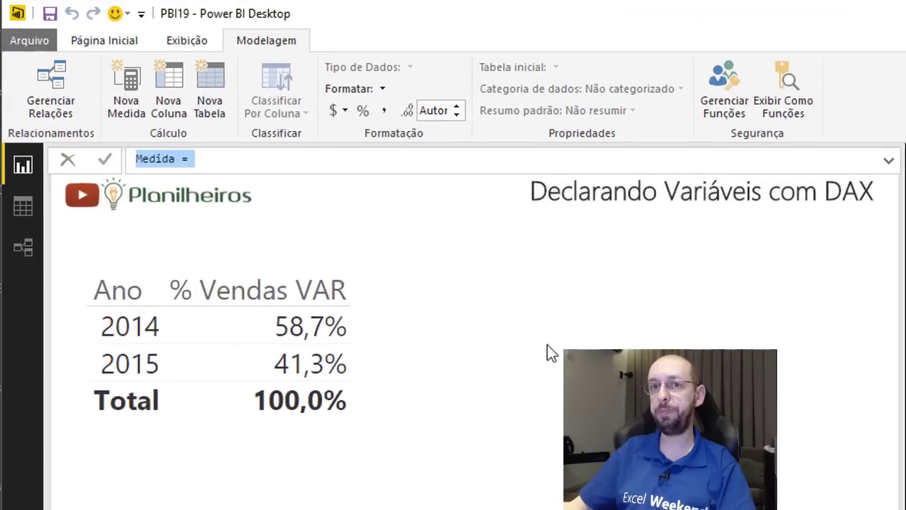
left_click(893, 164)
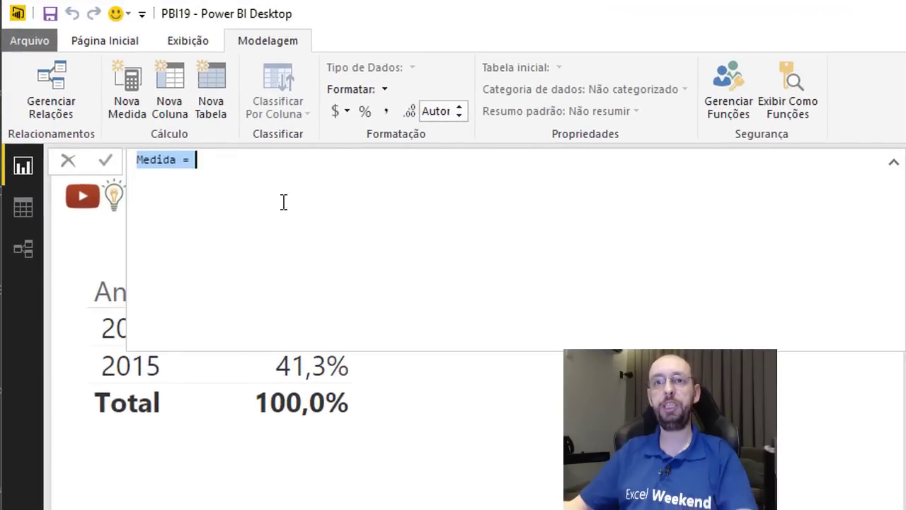
left_click_drag(177, 160, 89, 163)
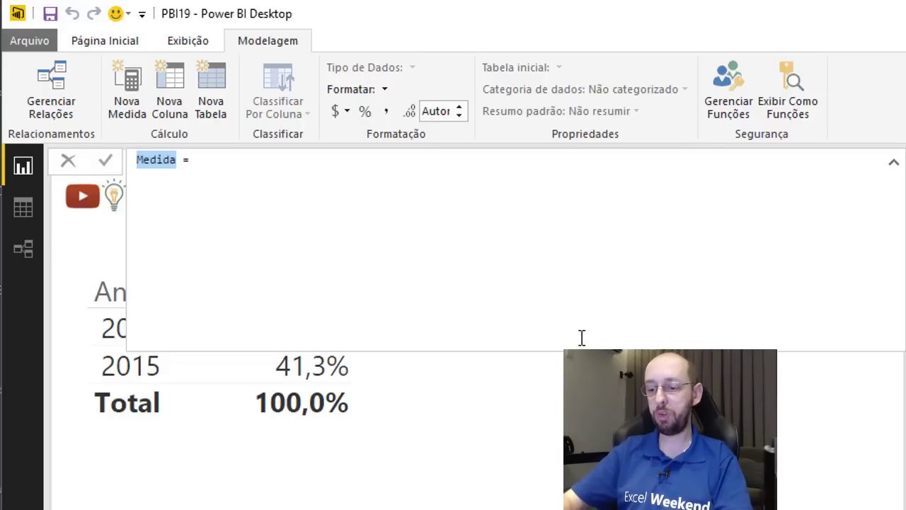
Name the measure Qtde Vendas Ano/Ano and declare var QtdeVendas = COUNTROWS(fVendas)
type("Qtde Vendas Ano/Ano")
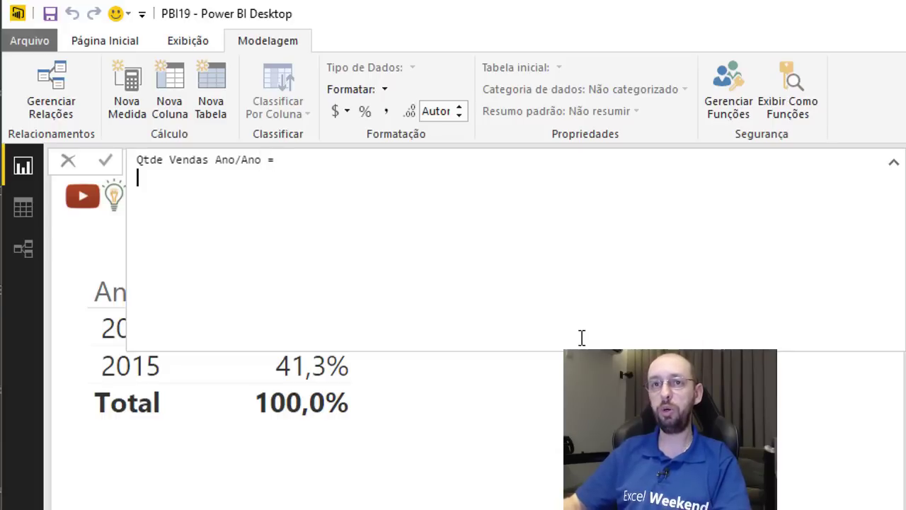
type("var QtdeVendas =")
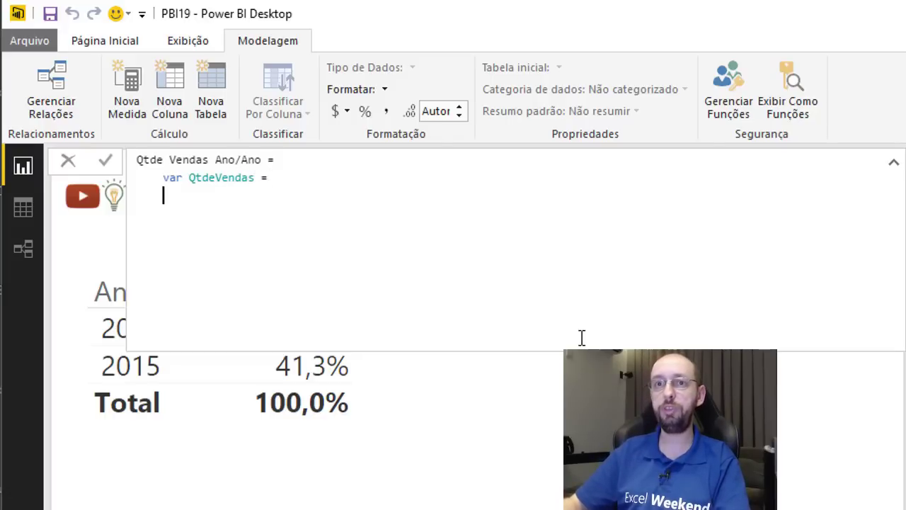
key("shift+Return")
key("Tab")
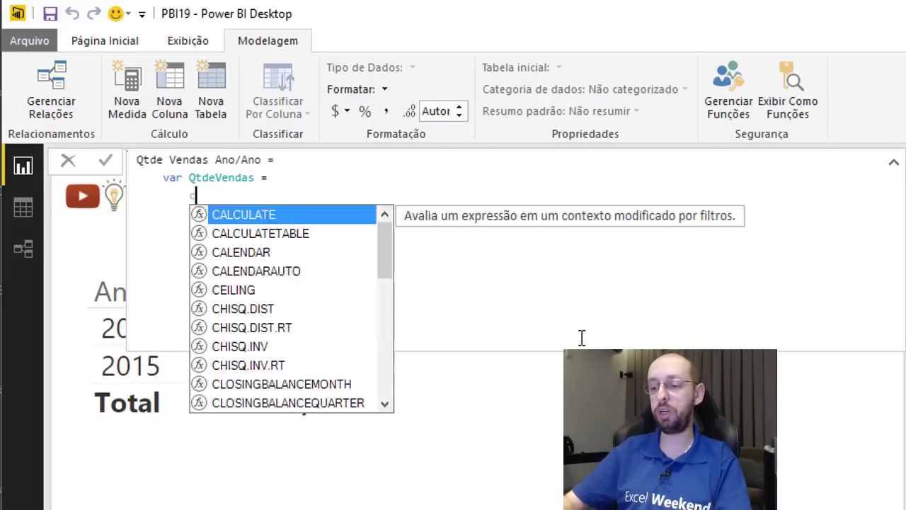
type("count")
key("Down")
key("Down")
key("Down")
key("Down")
key("Tab")
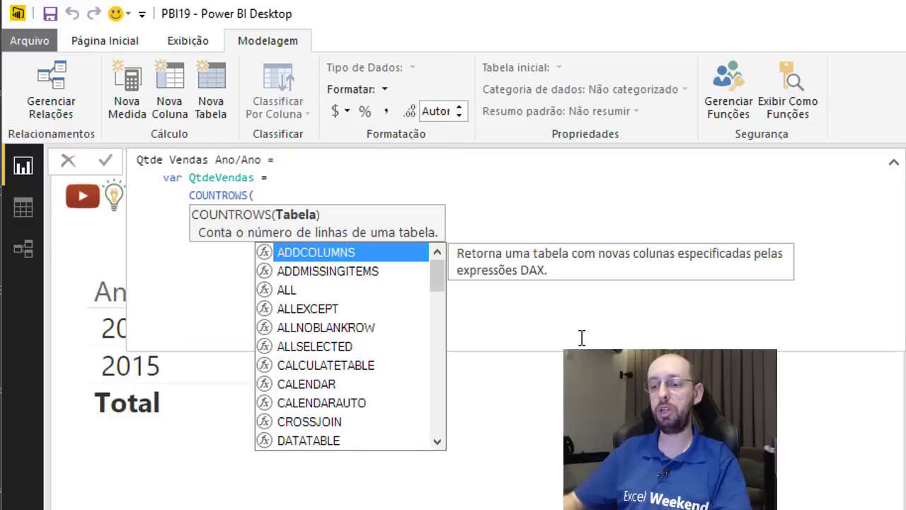
type("fve")
key("Tab")
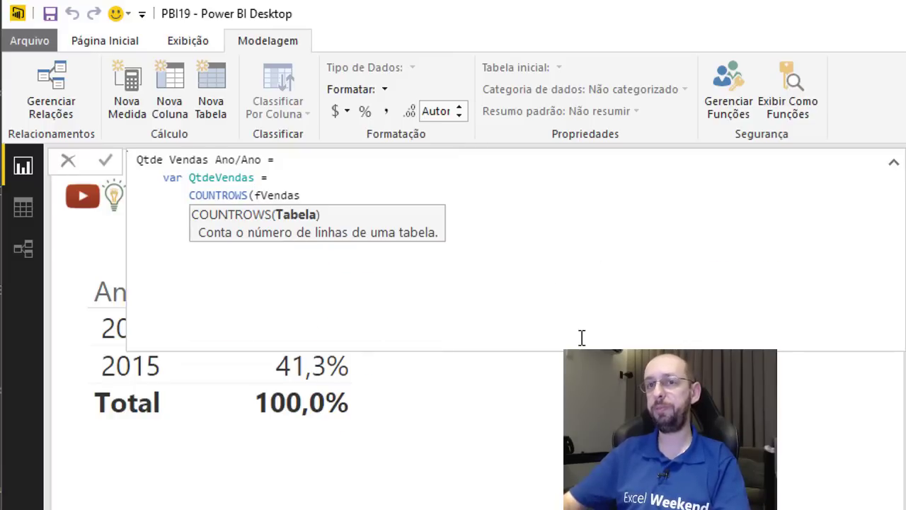
type(")")
type("var QtdeVendas_AnoAnterior =")
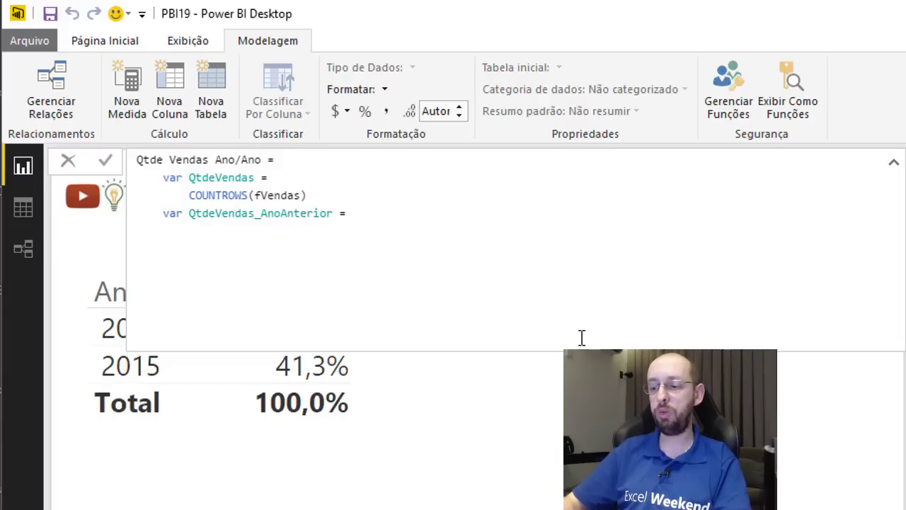
Set QtdeVendas_AnoAnterior to CALCULATE(COUNTROWS(fVendas);SAMEPERIODLASTYEAR('dCalendário'[Datas]))
type("CALCULATE(")
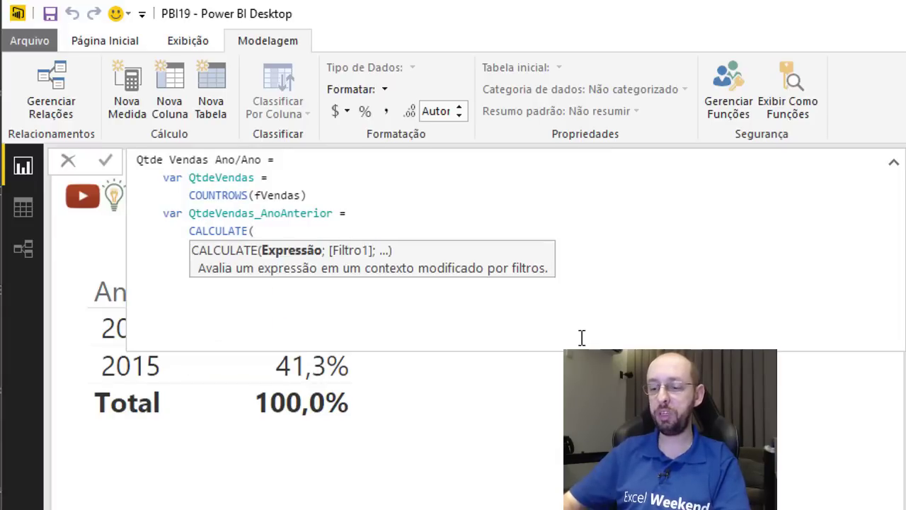
type("coun")
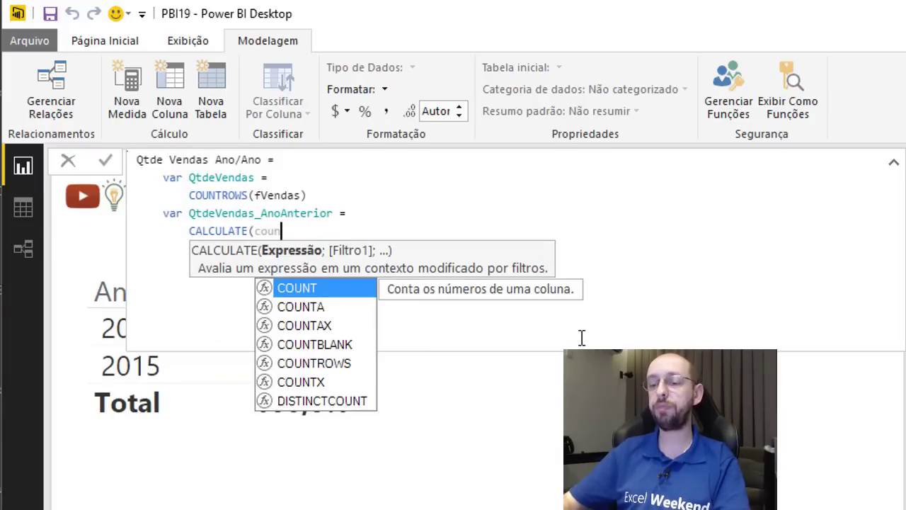
key("Down")
key("Down")
key("Down")
key("Down")
key("Tab")
type("(")
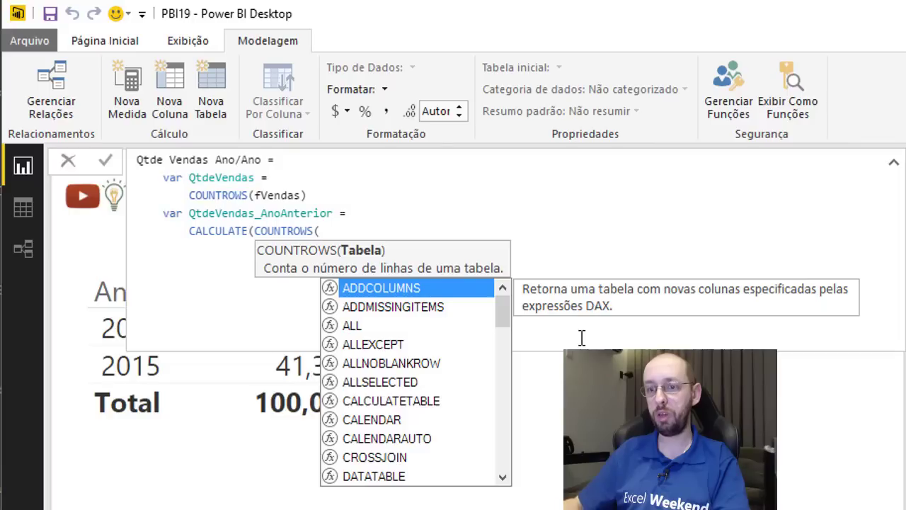
type("fv")
key("Tab")
type(")")
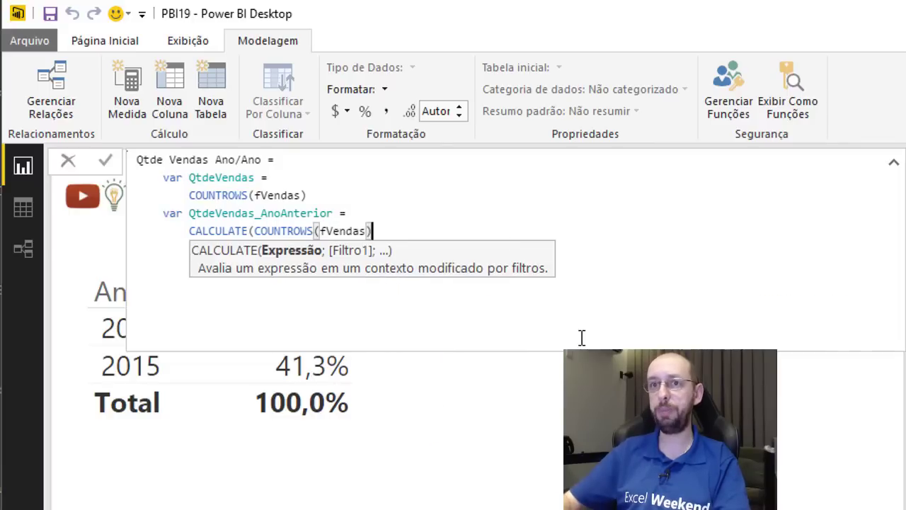
type(";")
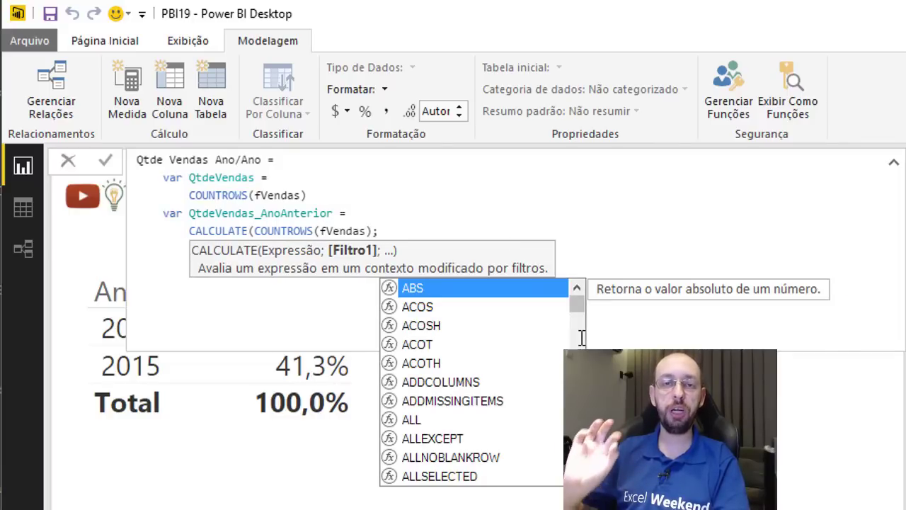
type("sam")
key("Tab")
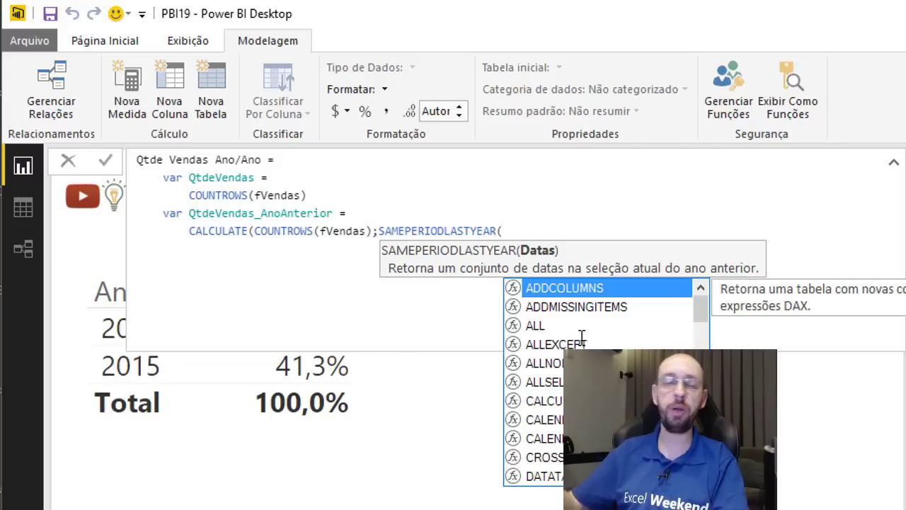
type("d")
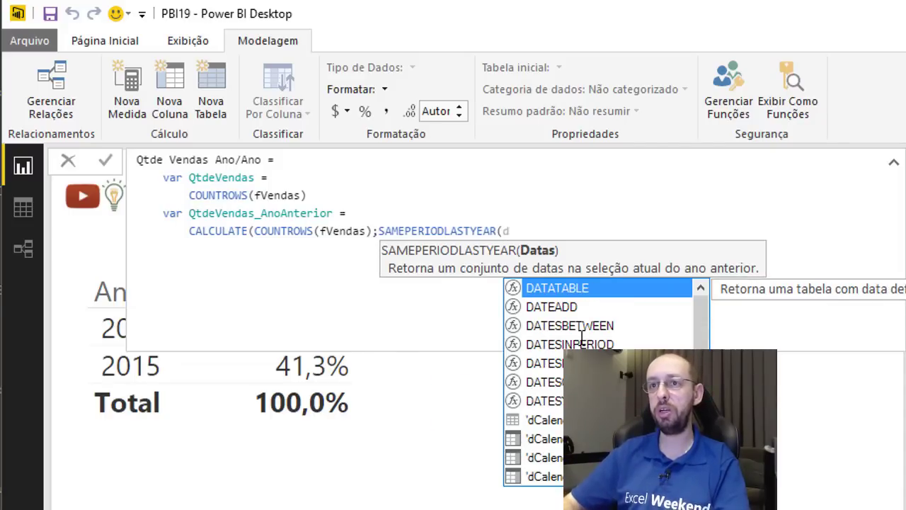
type("c")
key("Down")
key("Down")
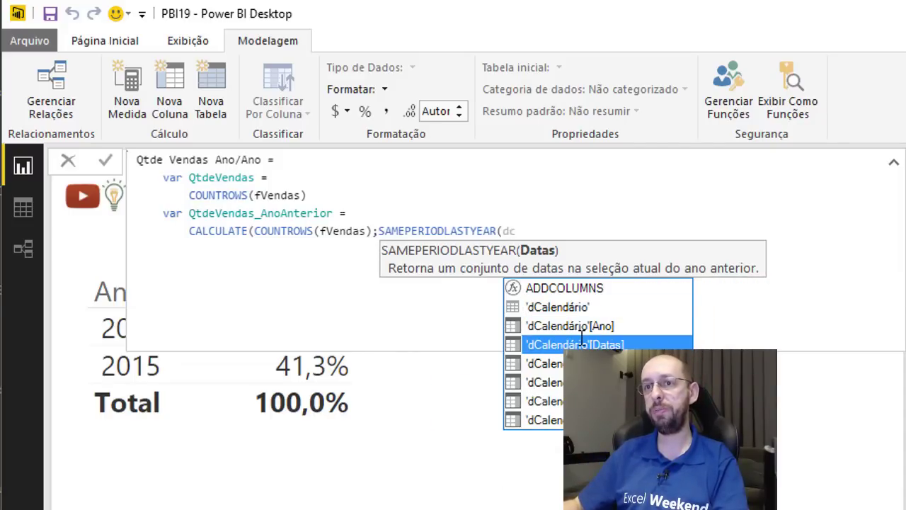
key("Tab")
type(")")
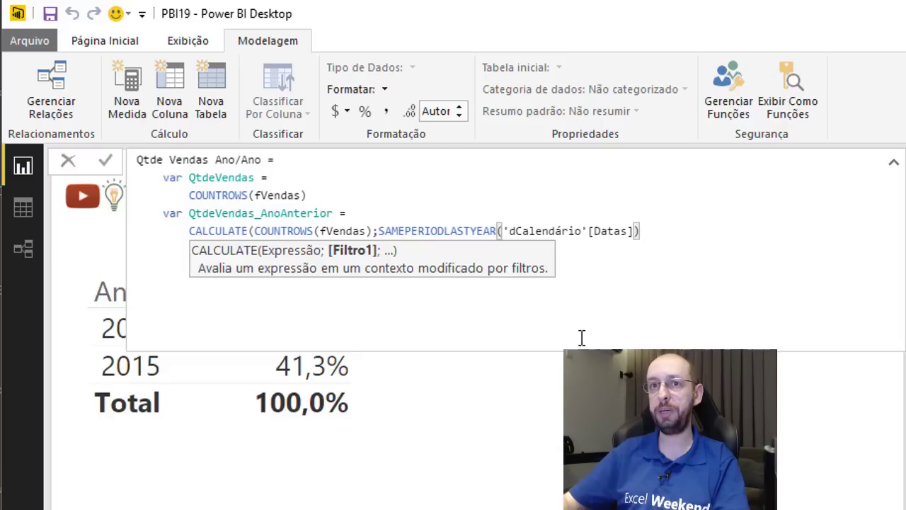
type(")")
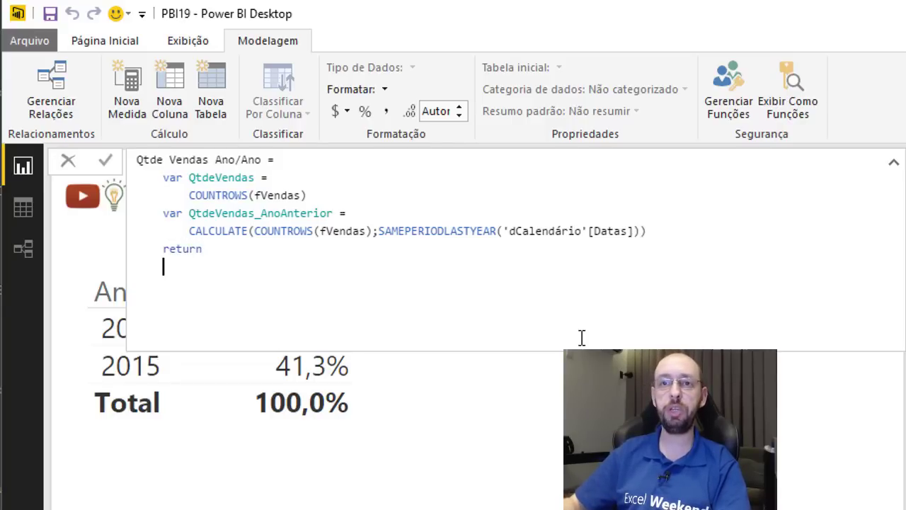
type("return")
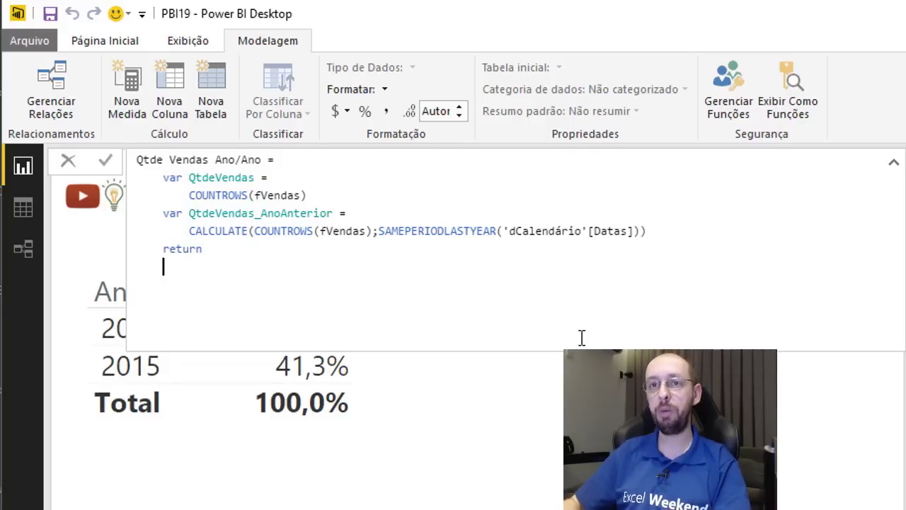
Begin the return expression with IF(QtdeVendas;DIVIDE(
key("Return")
type("d")
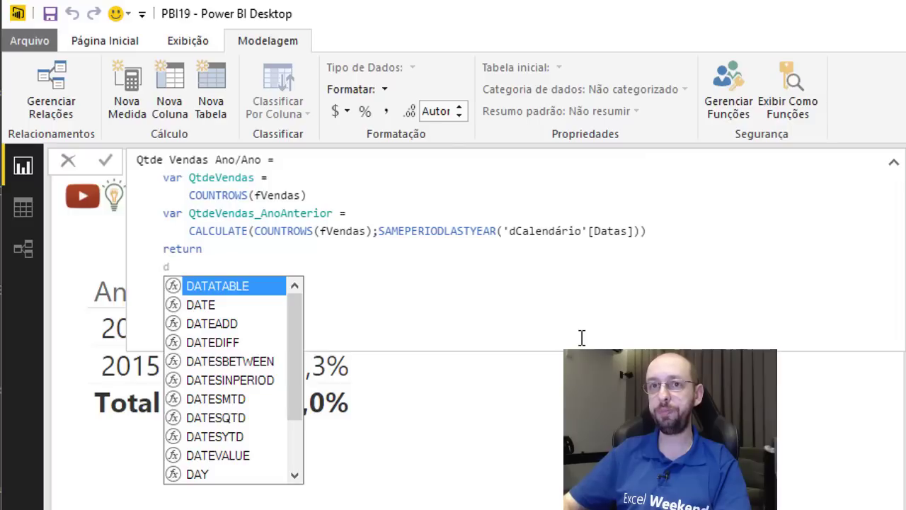
key("BackSpace")
type("if")
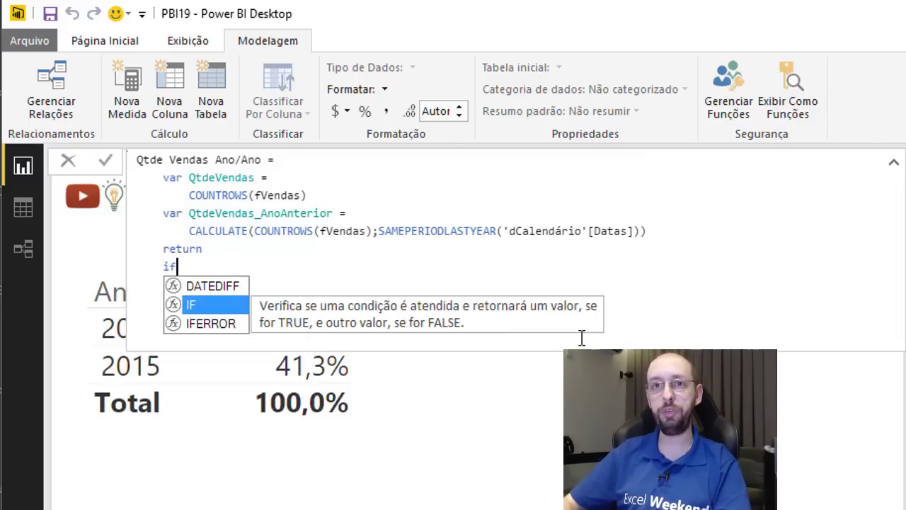
type("(")
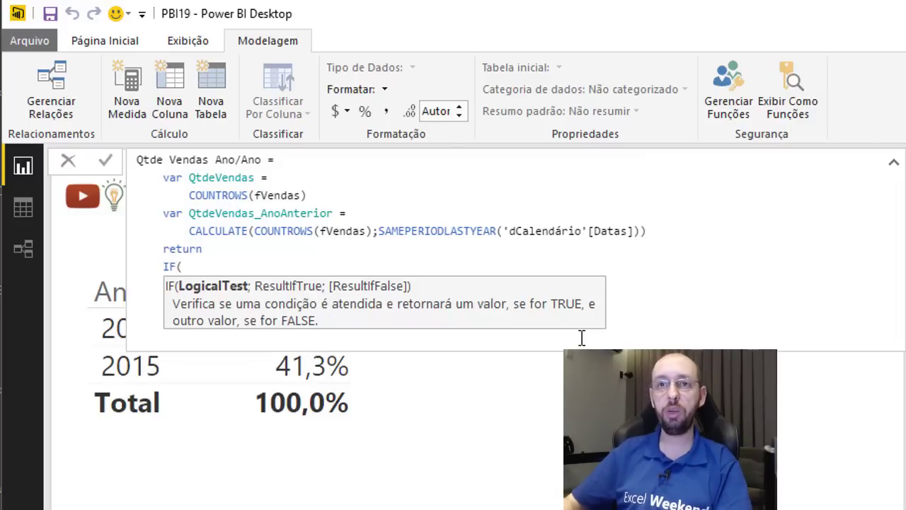
type("Q")
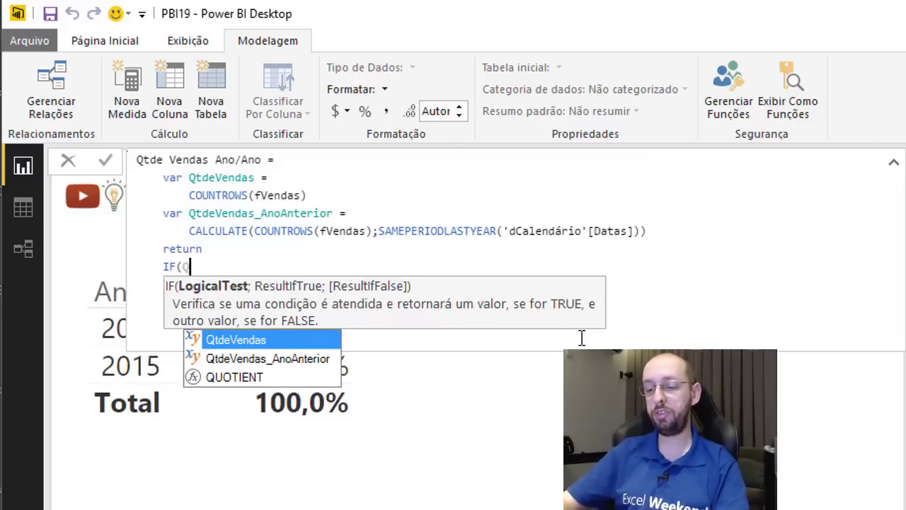
type("td")
key("Tab")
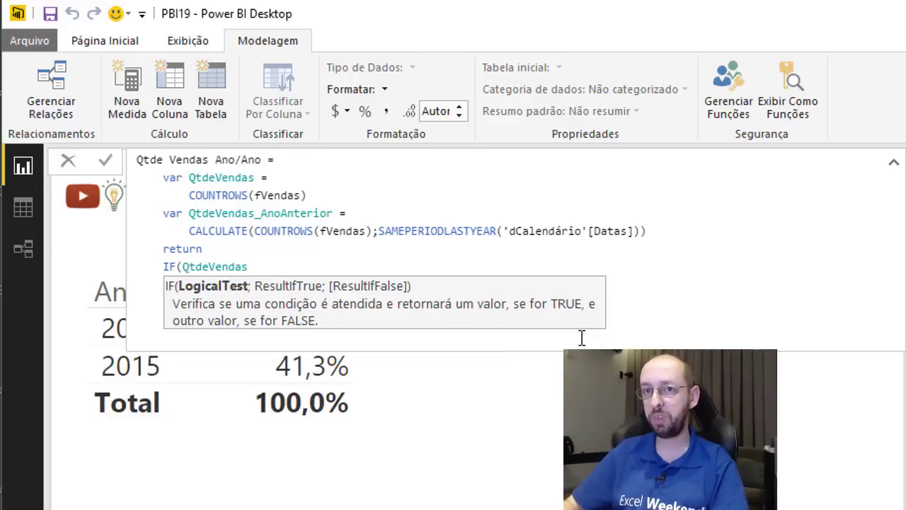
type(";divide")
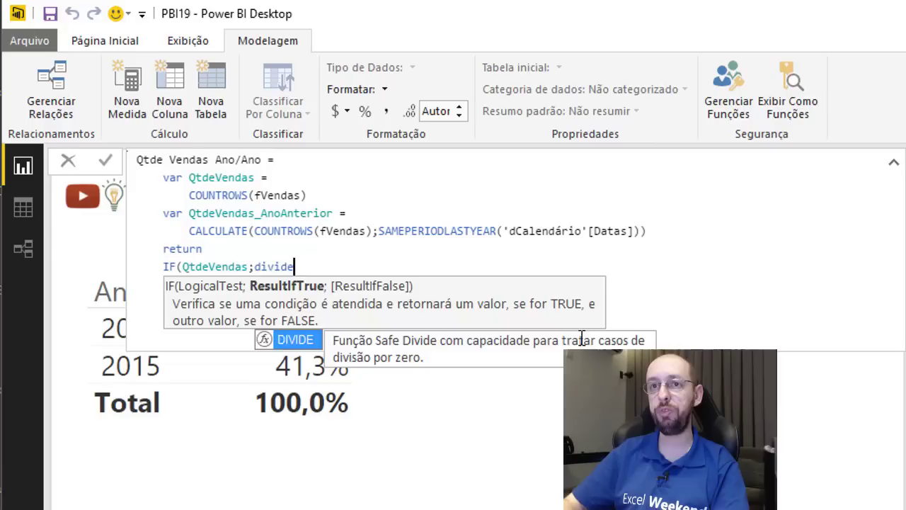
key("Tab")
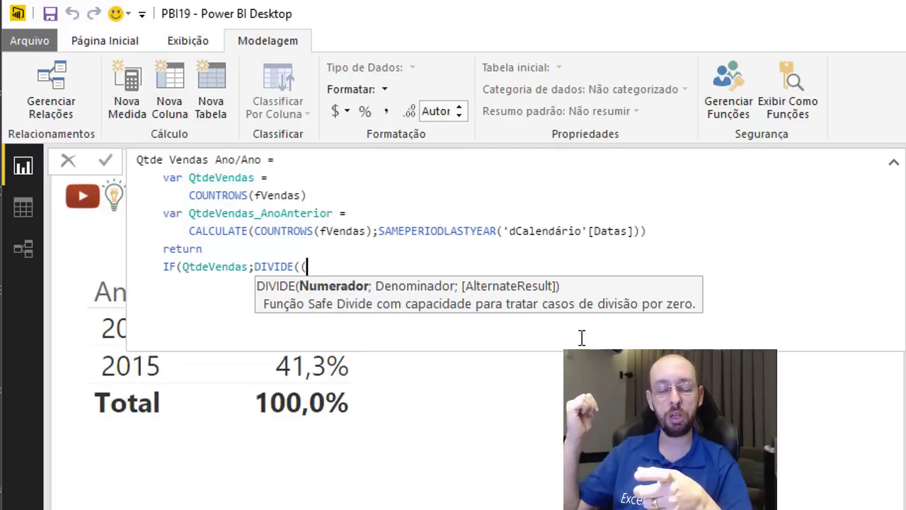
Finish DIVIDE((QtdeVendas - QtdeVendas_AnoAnterior);QtdeVendas) and commit the measure
type("qtde")
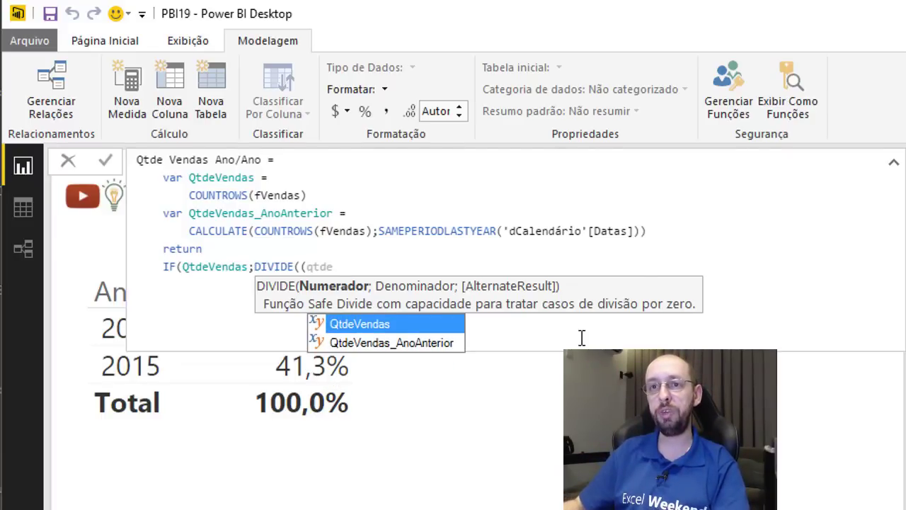
key("Tab")
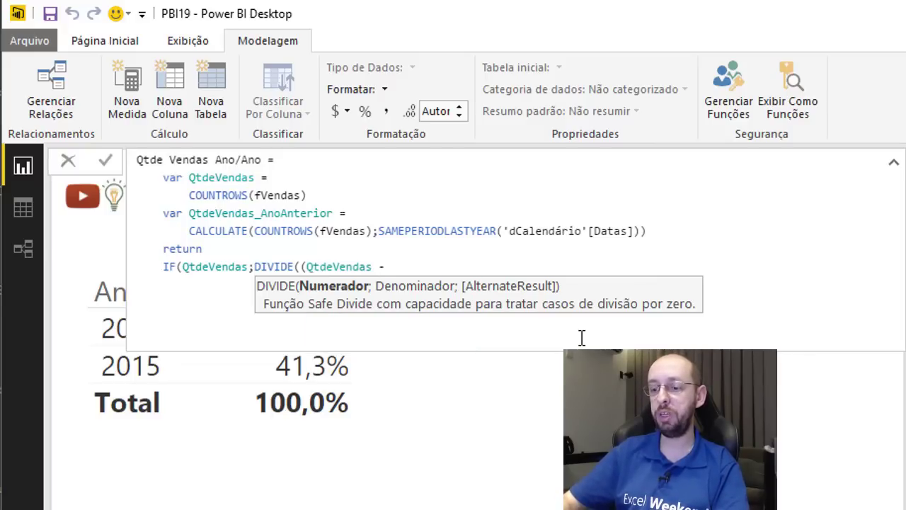
type("qtde")
key("Down")
key("Tab")
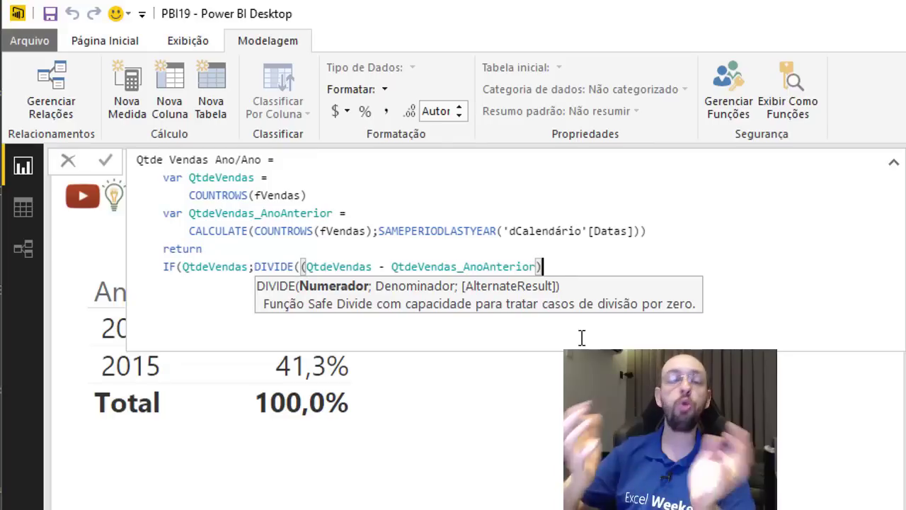
type(";")
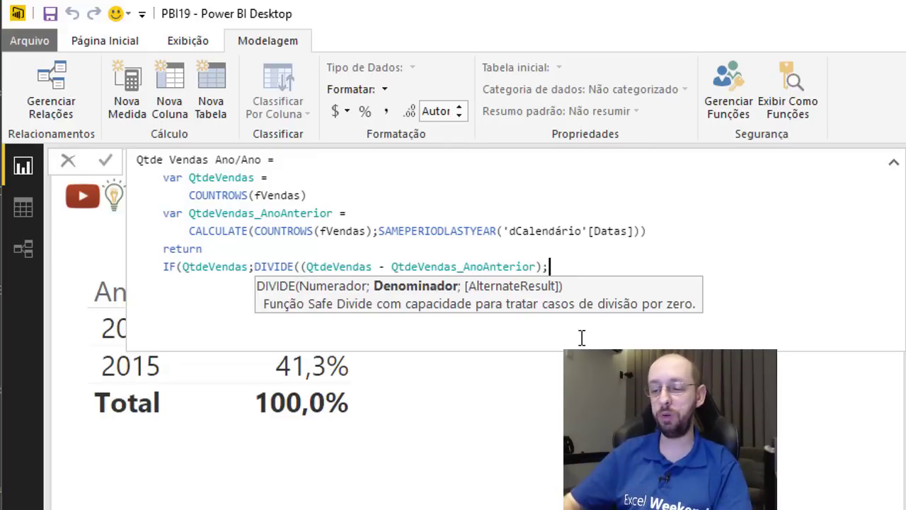
type("qtd")
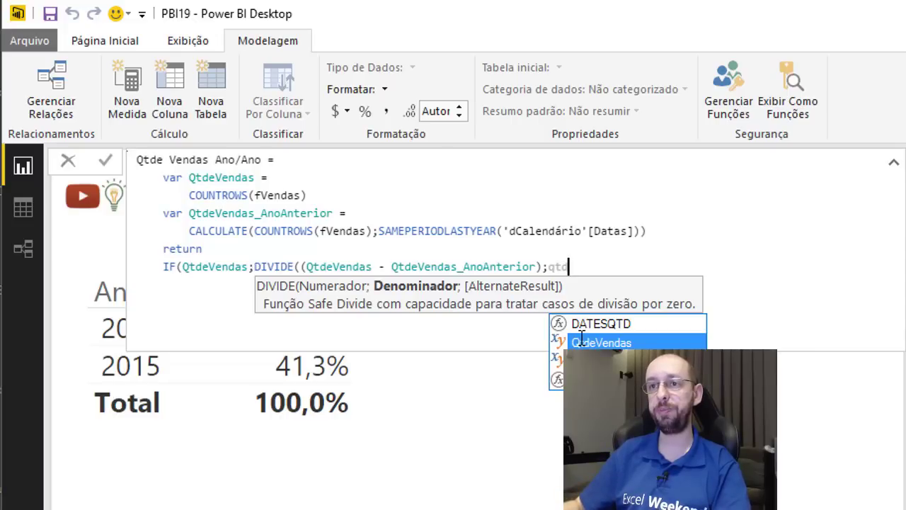
key("Tab")
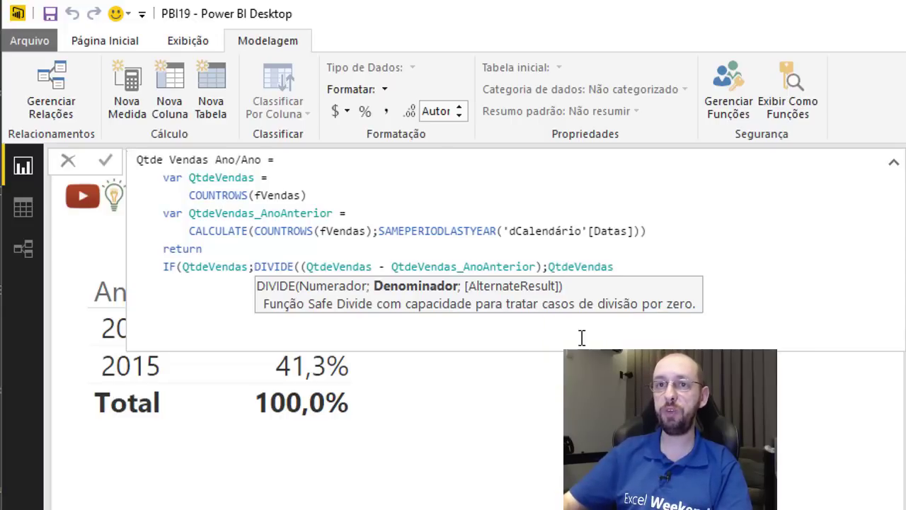
type("))")
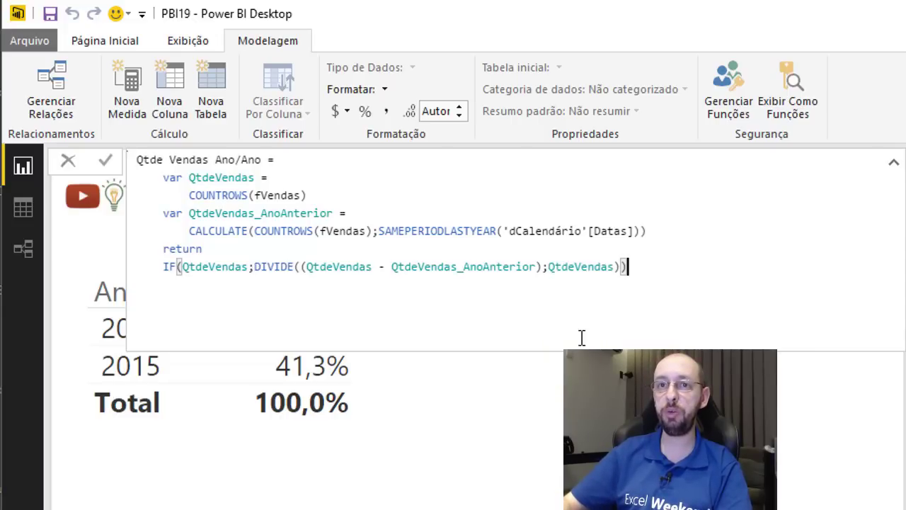
key("Return")
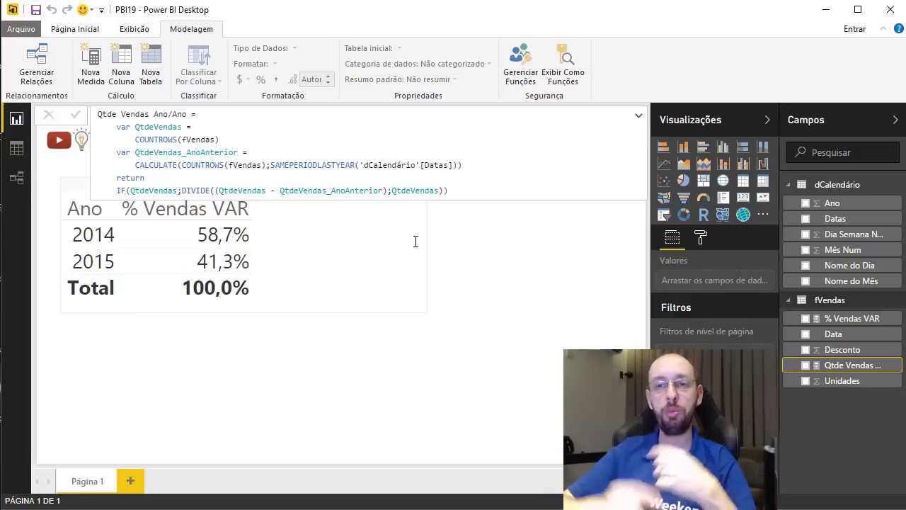
mouse_move(853, 366)
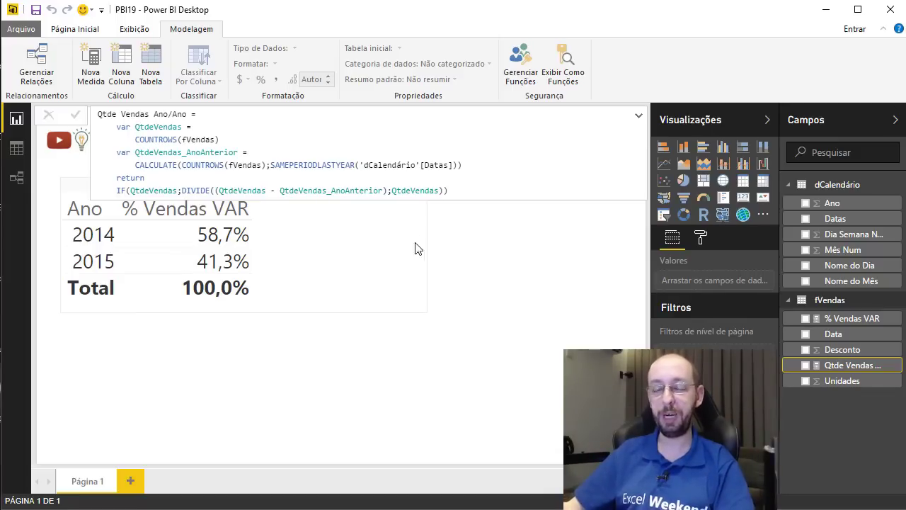
Add Qtde Vendas Ano/Ano as a table column and widen the visual to show it
left_click(832, 368)
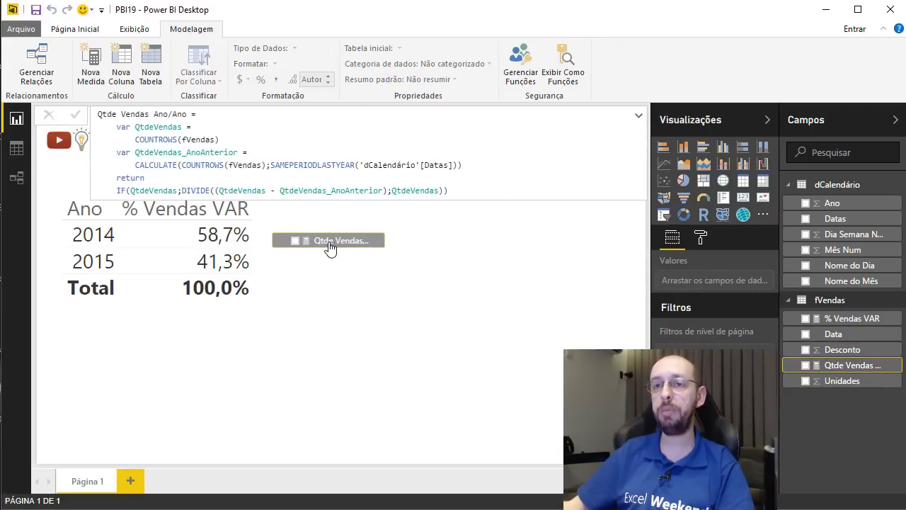
left_click_drag(829, 373, 333, 256)
left_click_drag(427, 245, 496, 246)
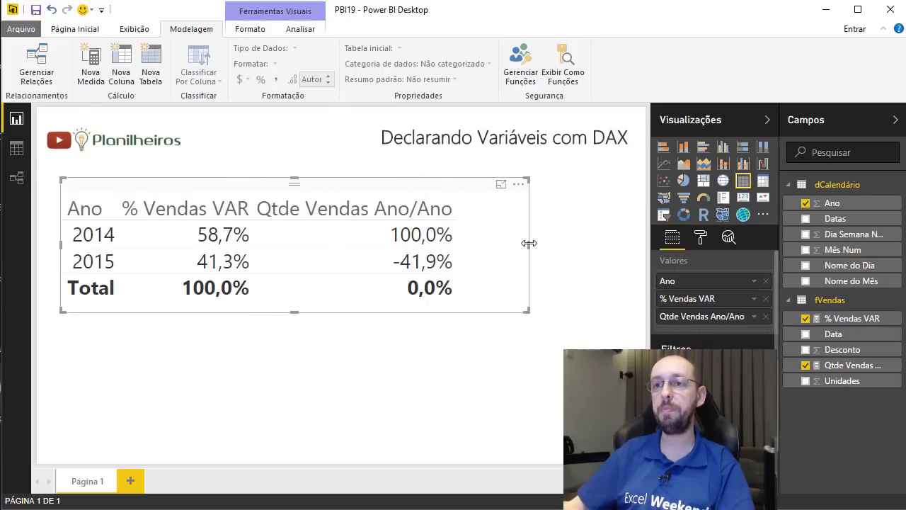
Turn off Totais under the Geral format settings of the table
left_click(701, 239)
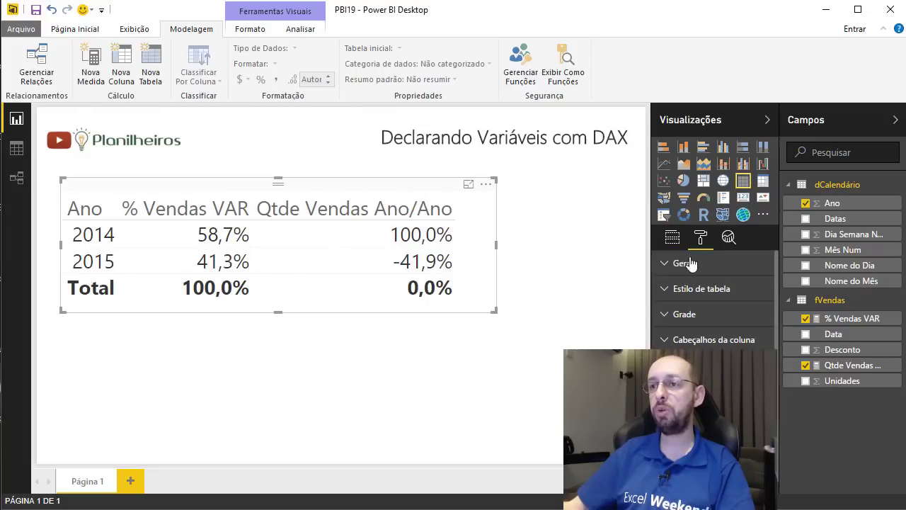
left_click(672, 268)
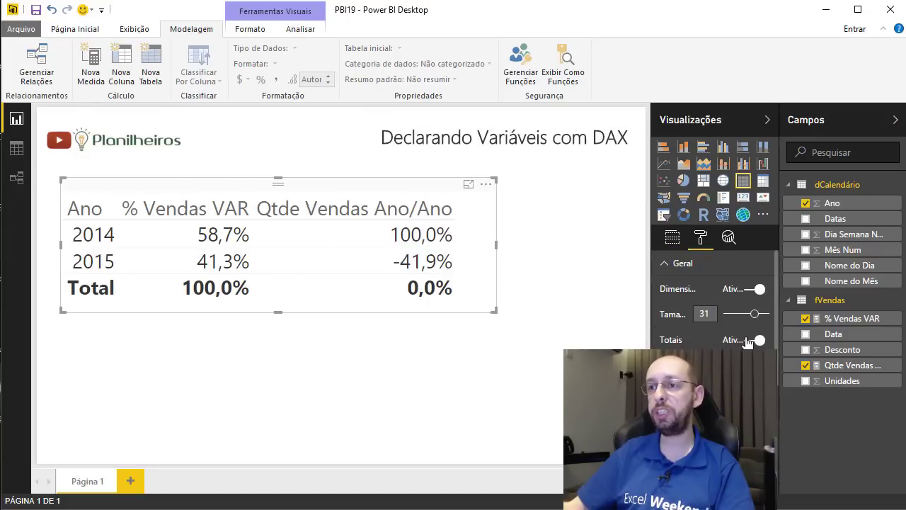
left_click(748, 342)
left_click(683, 266)
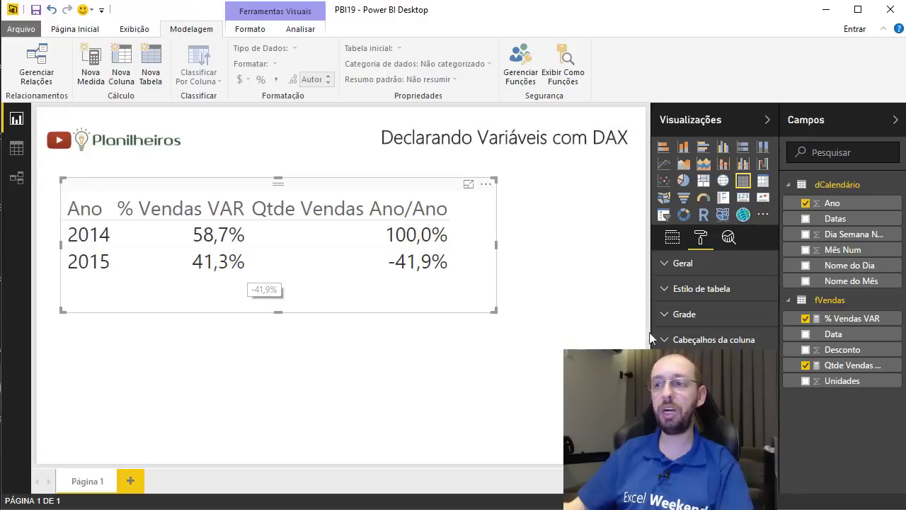
left_click(836, 365)
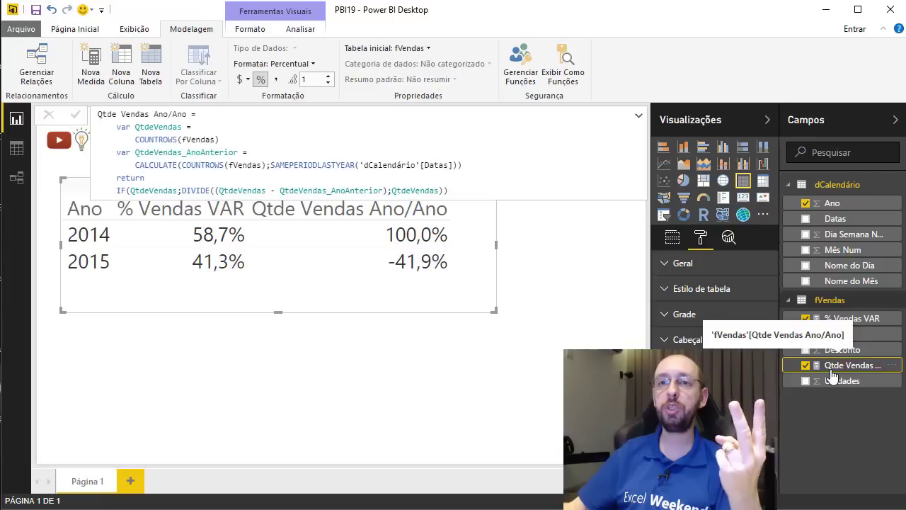